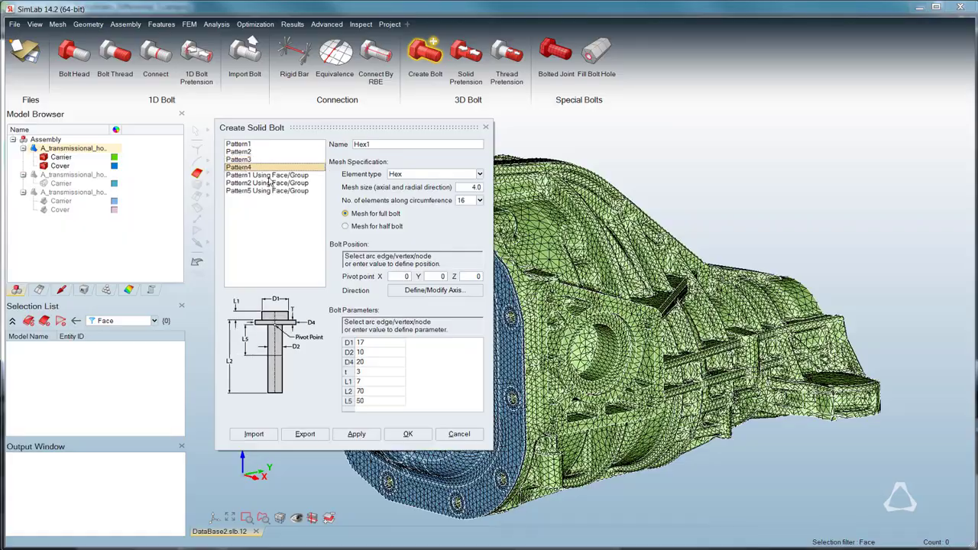
pyautogui.click(233, 139)
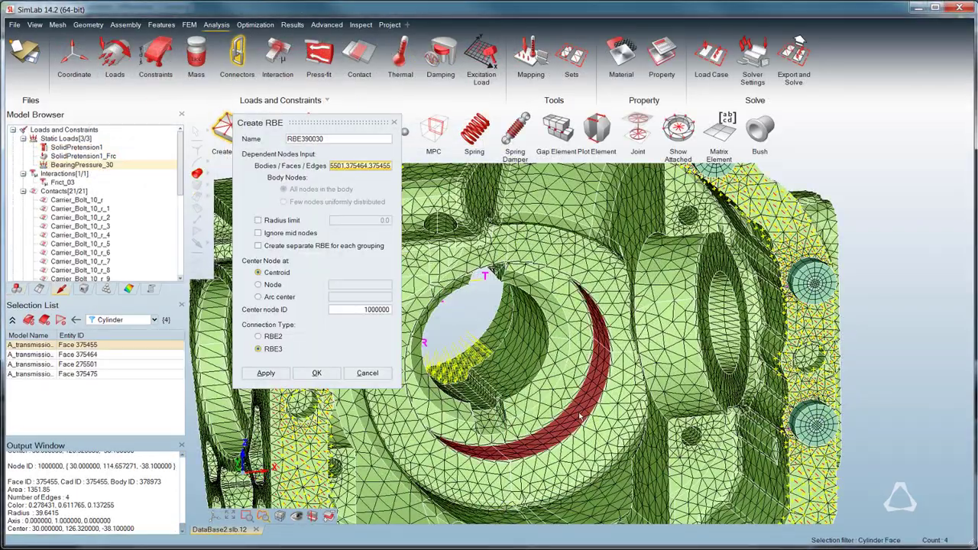
pyautogui.click(273, 373)
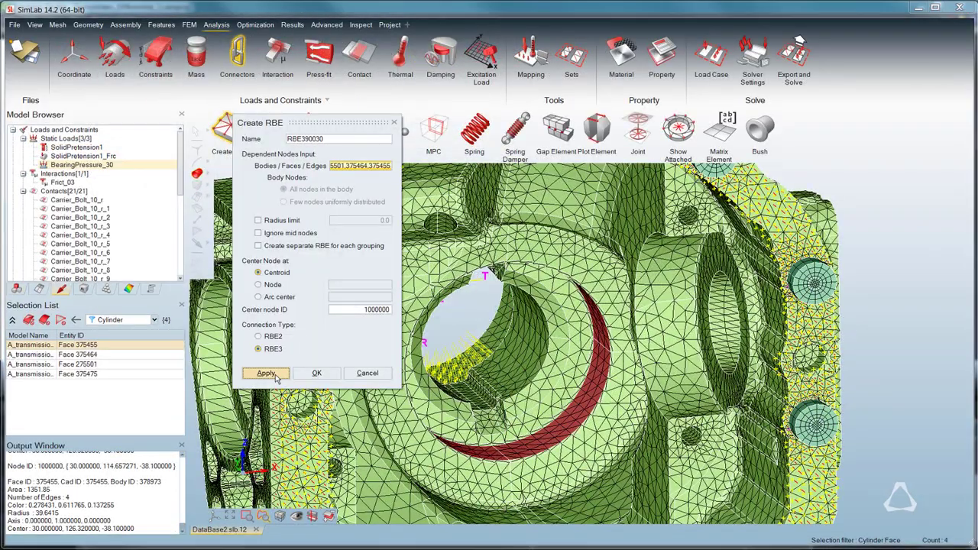
pyautogui.click(396, 124)
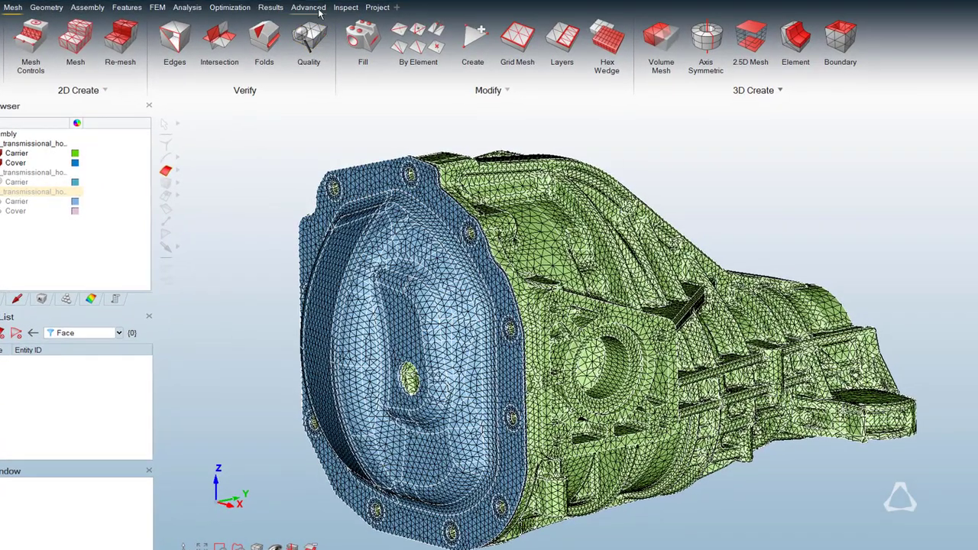
# Examine the 1D bolt head and bolt thread creation tools, including the connection types offered for face-based threads.
pyautogui.click(310, 7)
pyautogui.click(318, 23)
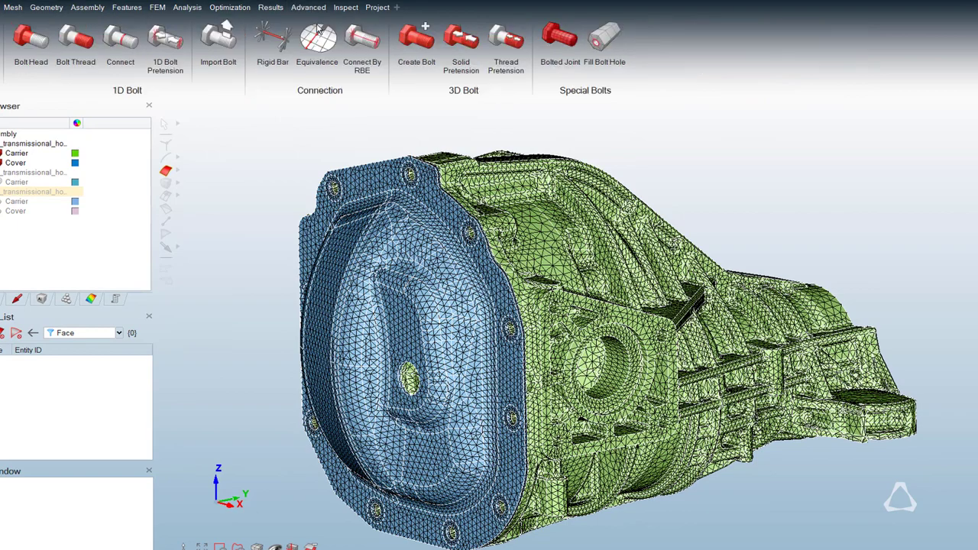
pyautogui.click(38, 50)
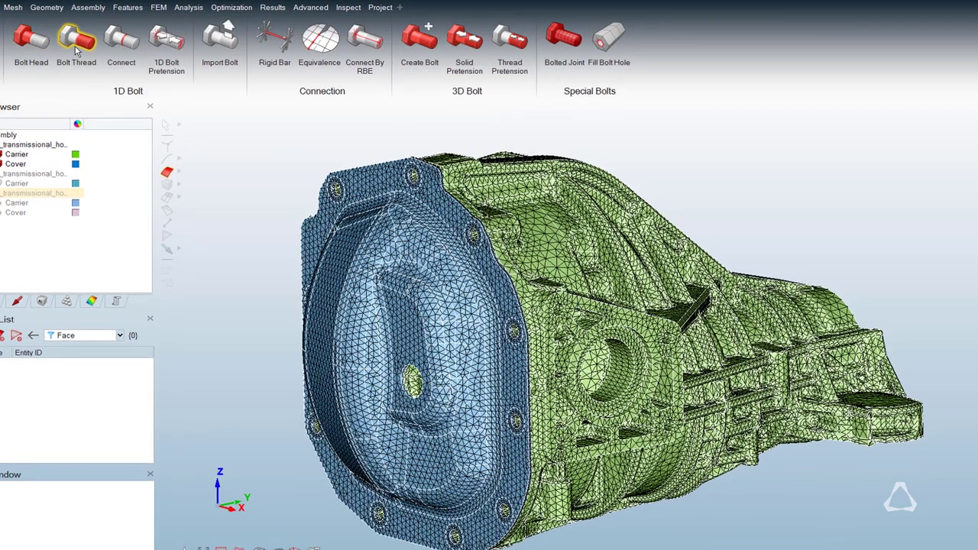
pyautogui.click(77, 51)
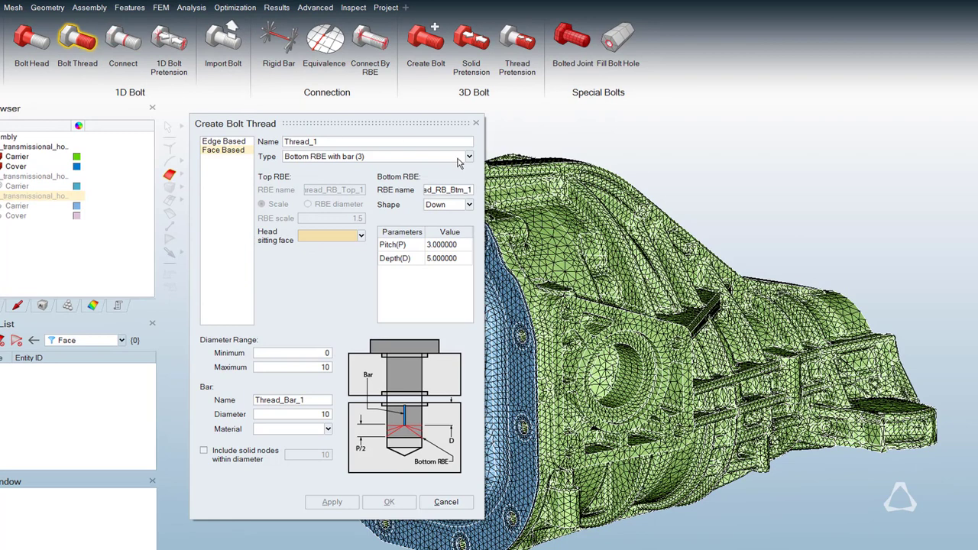
pyautogui.click(467, 158)
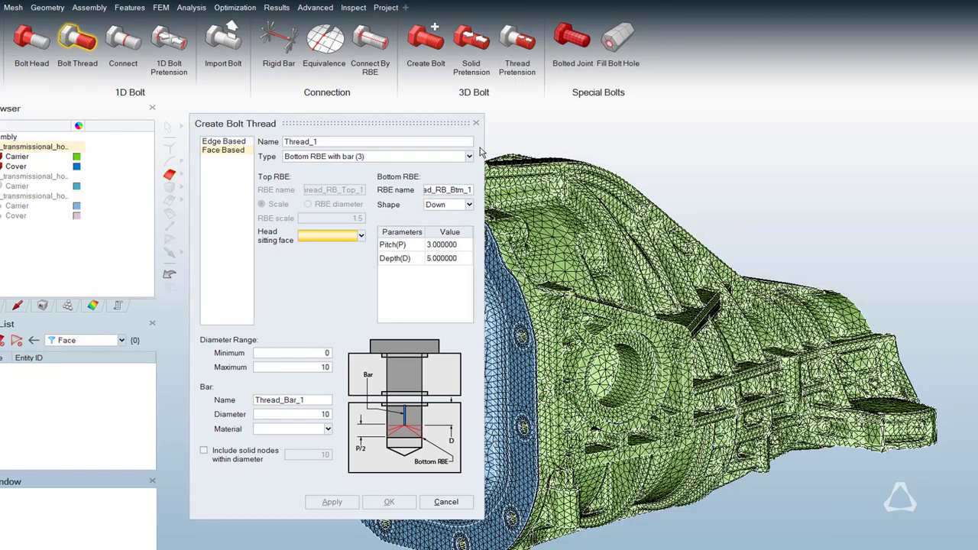
pyautogui.click(476, 123)
# Examine the Pattern1 to Pattern4 layouts and parameters offered for creating a solid 3D bolt.
pyautogui.click(425, 42)
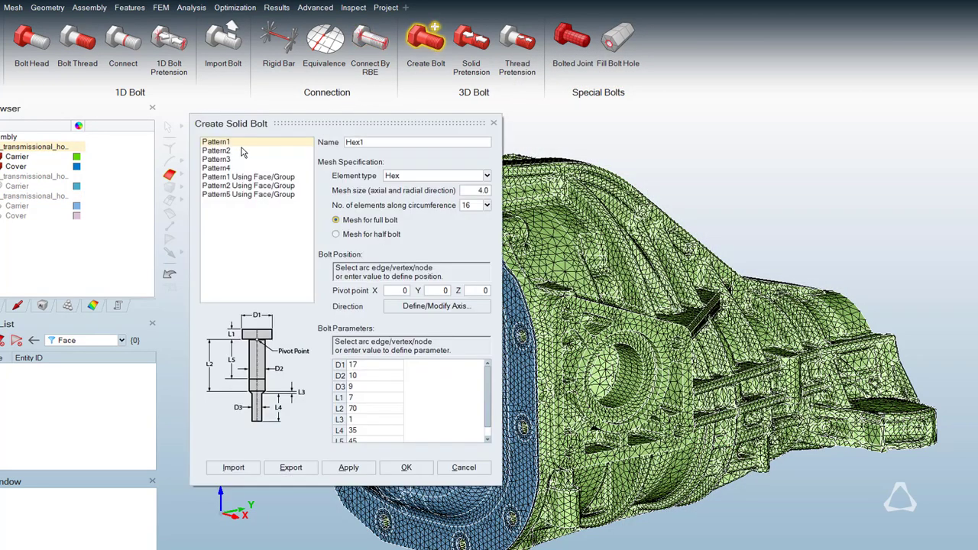
pyautogui.click(218, 151)
pyautogui.click(221, 160)
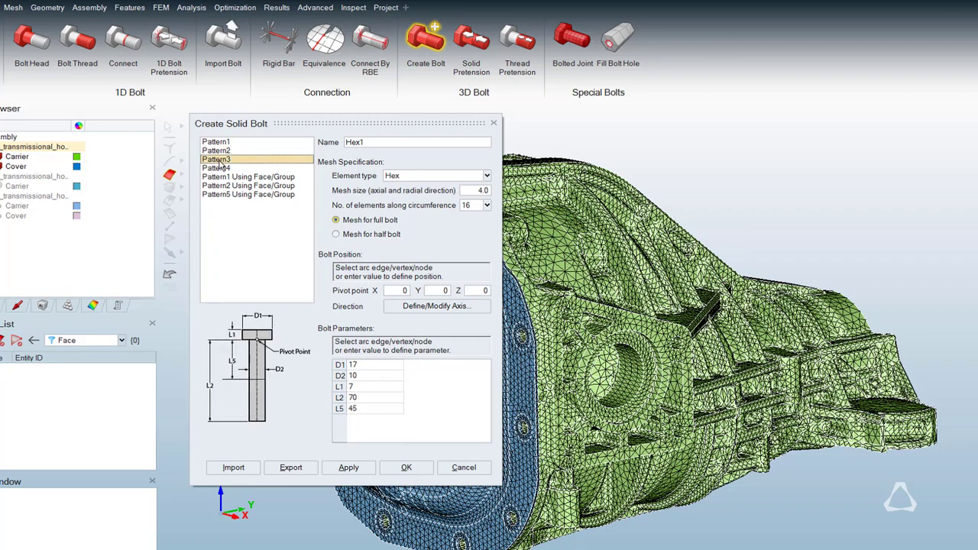
pyautogui.click(219, 168)
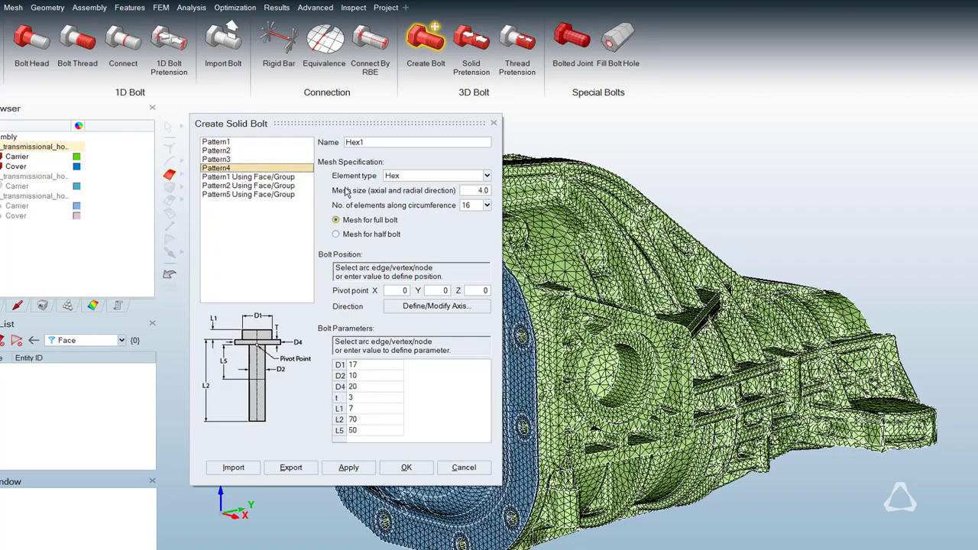
pyautogui.click(494, 124)
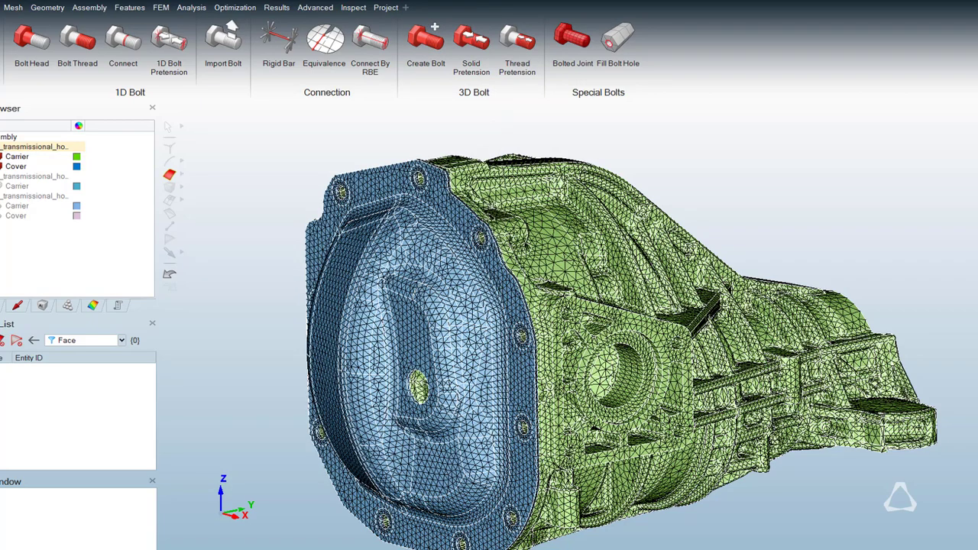
# Select all faces around the joint between the cover and carrier, and open the feature selection for them.
pyautogui.moveTo(556, 200); pyautogui.dragTo(460, 160, button='middle')
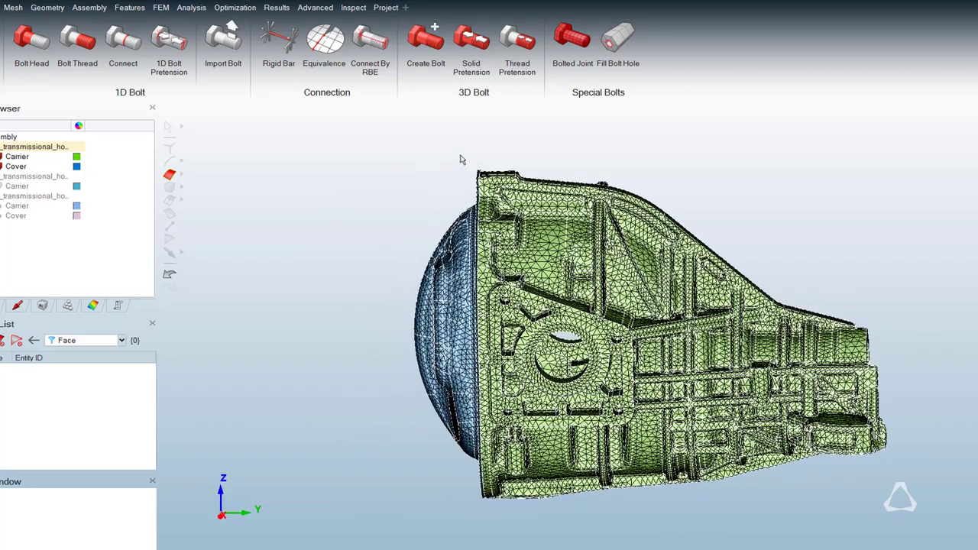
pyautogui.moveTo(461, 160); pyautogui.dragTo(508, 530)
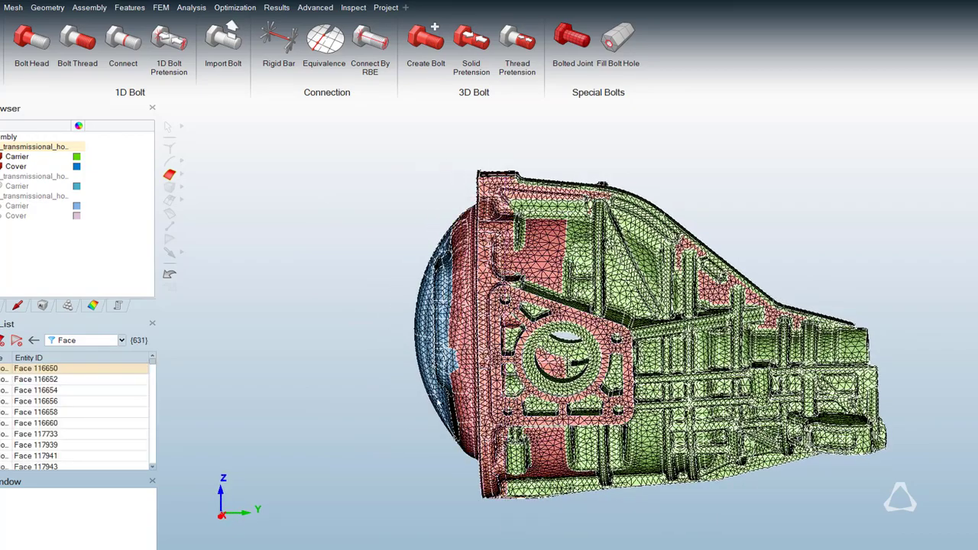
pyautogui.rightClick(437, 398)
pyautogui.click(473, 464)
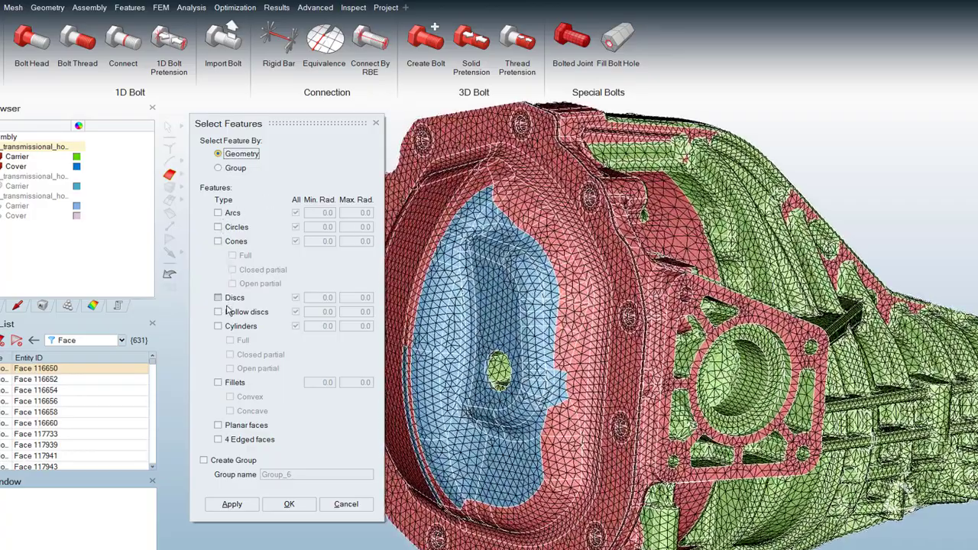
# Filter the selected faces to hollow discs and full or closed partial cylinders of radius 3 to 4, and hide everything else.
pyautogui.click(220, 313)
pyautogui.click(219, 327)
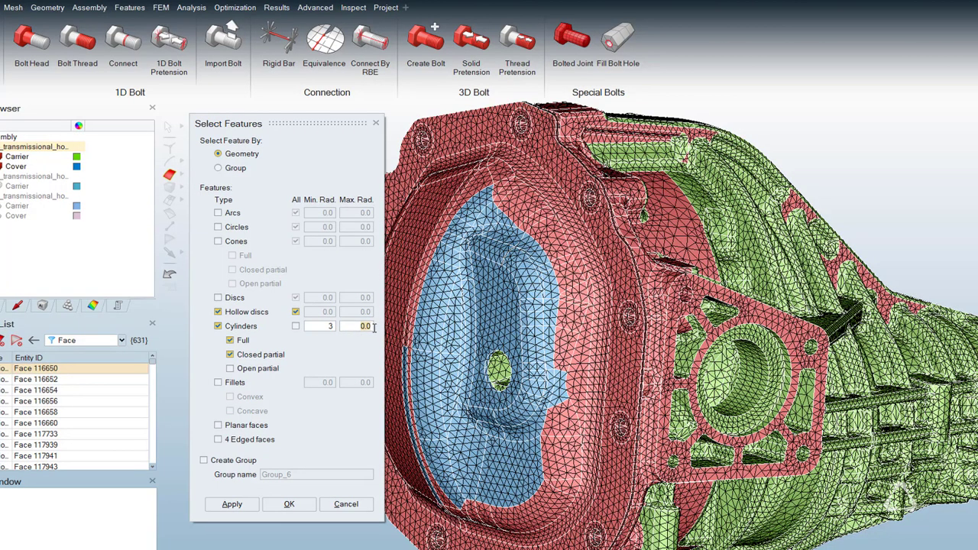
pyautogui.write('4')
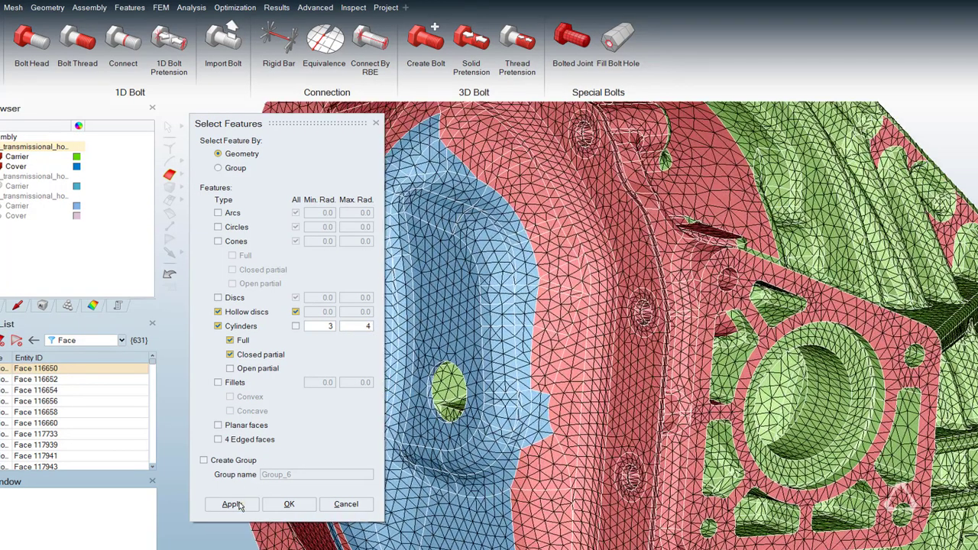
pyautogui.click(233, 504)
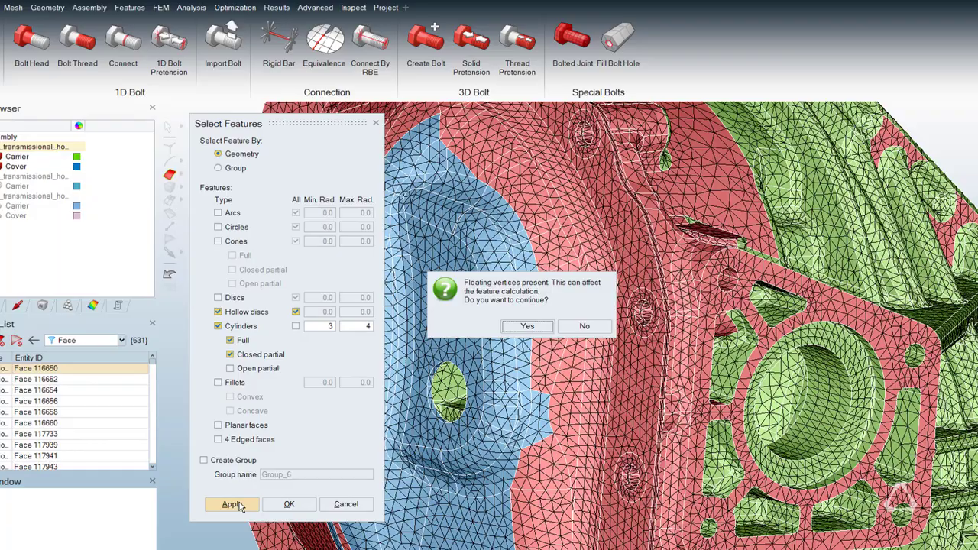
pyautogui.click(526, 327)
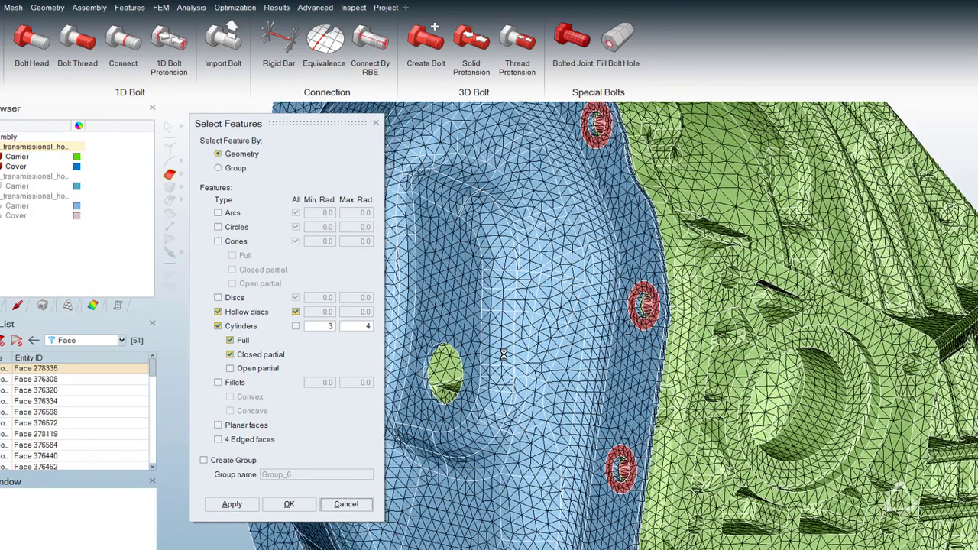
pyautogui.rightClick(538, 338)
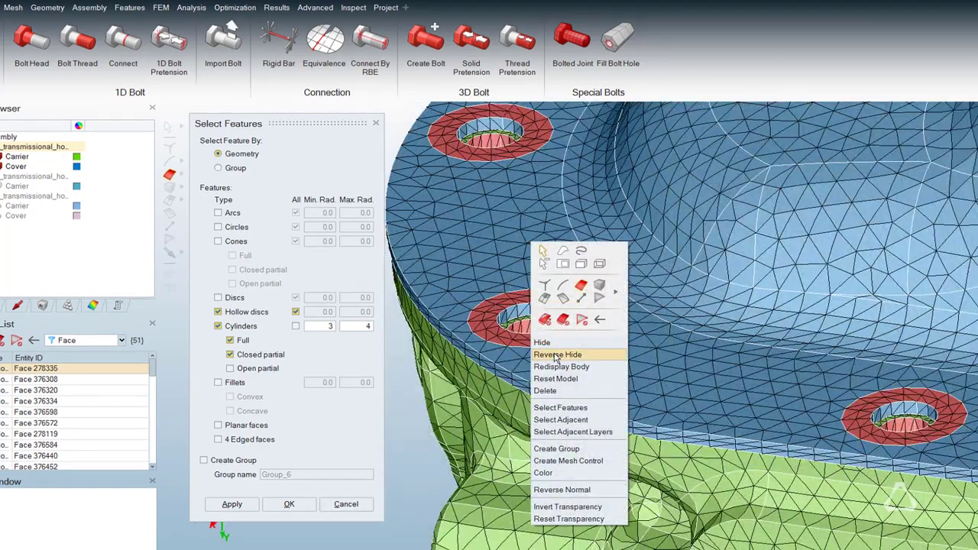
pyautogui.click(556, 355)
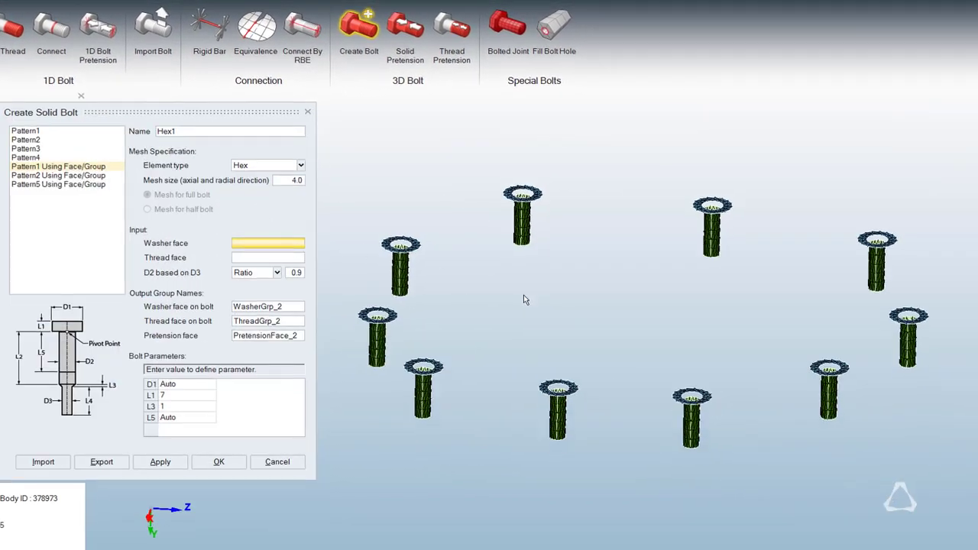
# For a Pattern1 Using Face/Group solid bolt, assign the hollow discs as washer faces and the hole cylinders as thread faces.
pyautogui.moveTo(523, 295); pyautogui.dragTo(516, 289, button='middle')
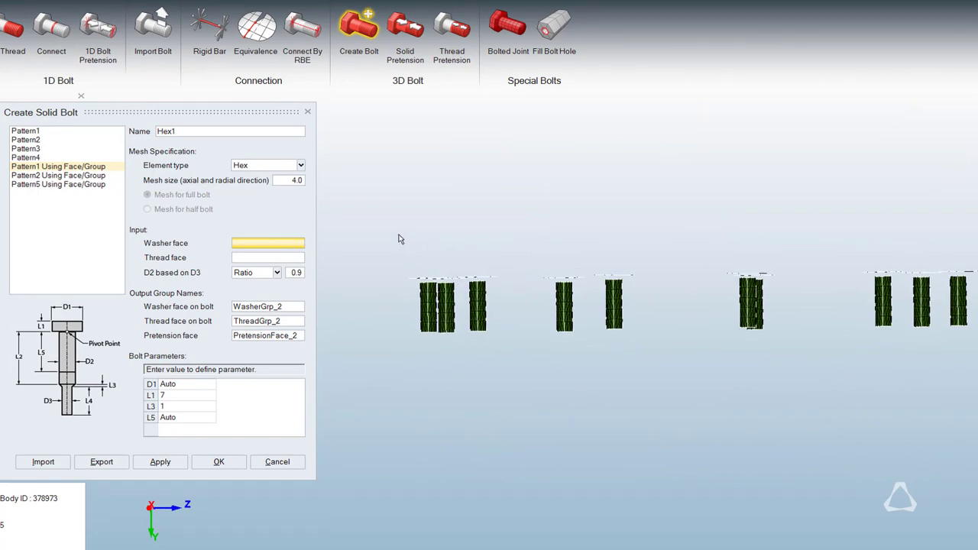
pyautogui.moveTo(380, 227); pyautogui.dragTo(952, 267)
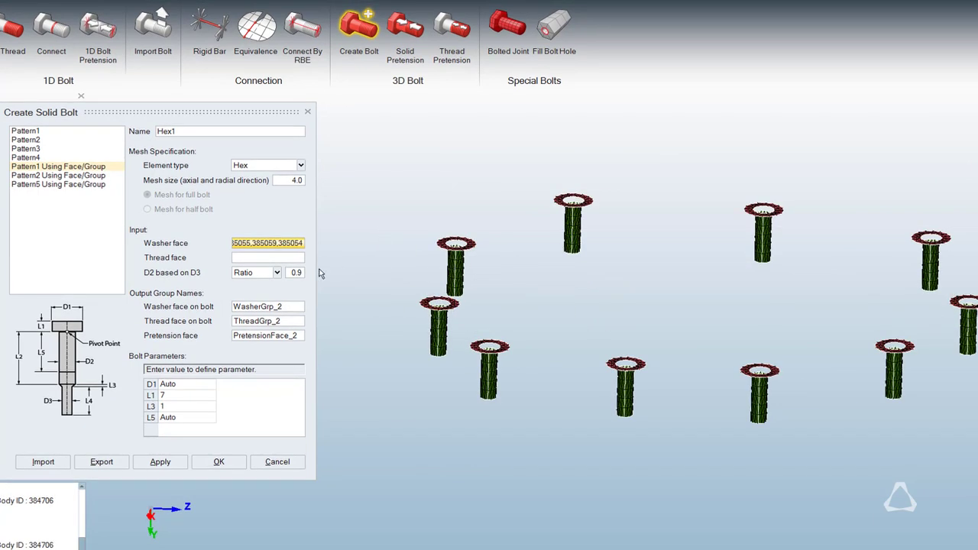
pyautogui.click(286, 259)
pyautogui.moveTo(458, 361); pyautogui.dragTo(456, 362, button='middle')
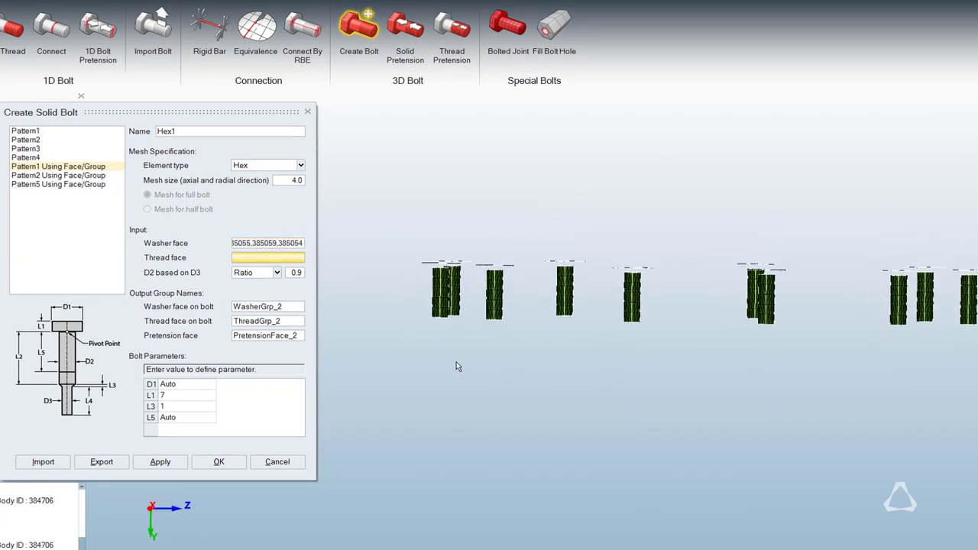
pyautogui.moveTo(409, 343); pyautogui.dragTo(960, 303)
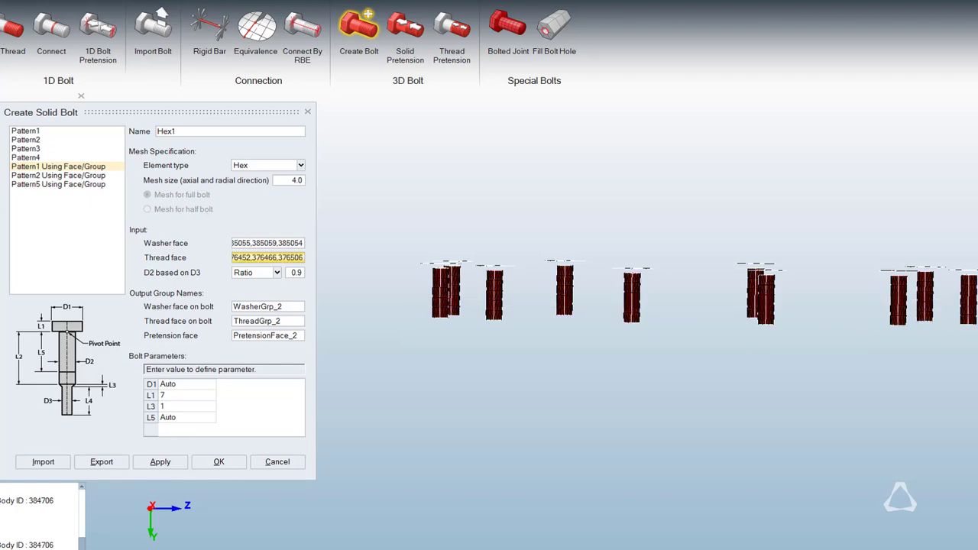
pyautogui.moveTo(806, 348); pyautogui.dragTo(799, 348, button='middle')
# Set the hex bolt mesh size to 4.5 and head height L1 to 8, and create the solid bolts.
pyautogui.doubleClick(298, 182)
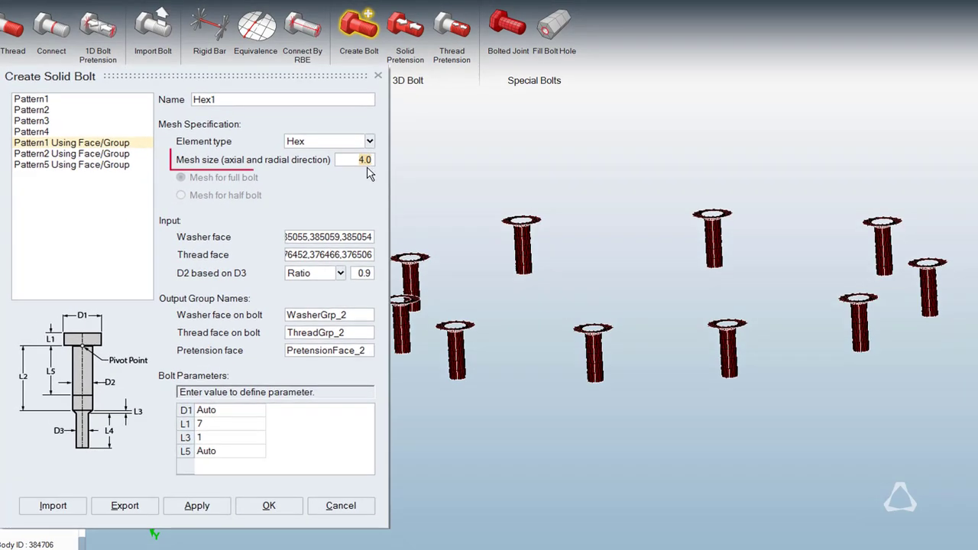
pyautogui.write('4')
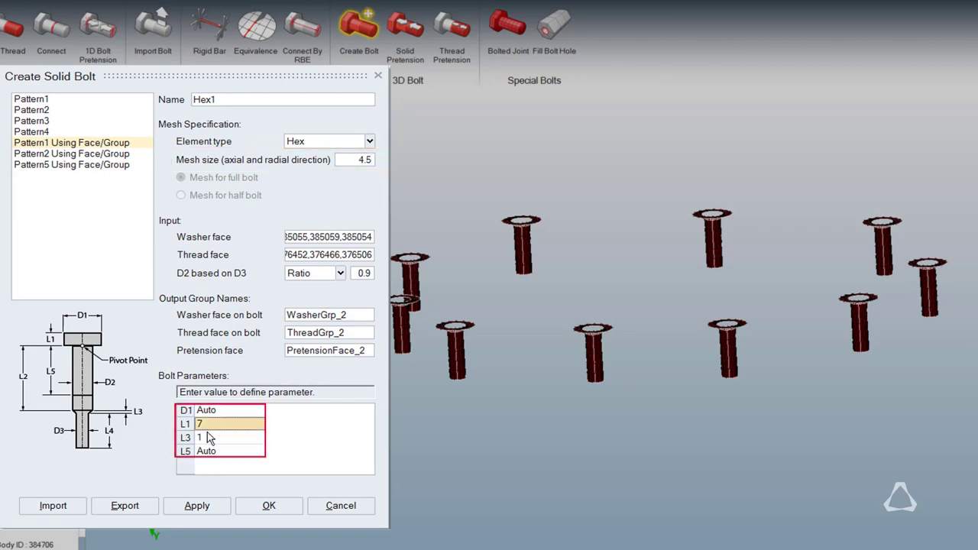
pyautogui.write('8')
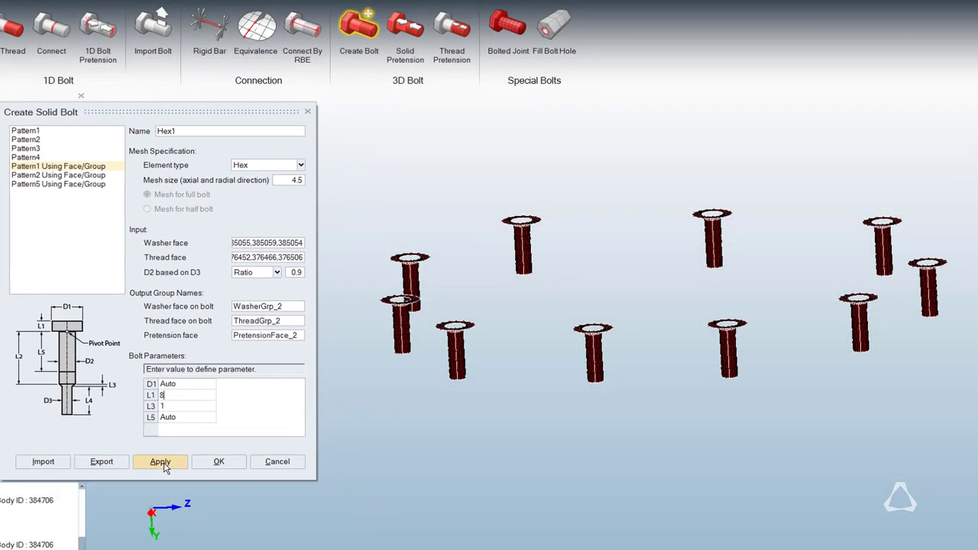
pyautogui.click(162, 463)
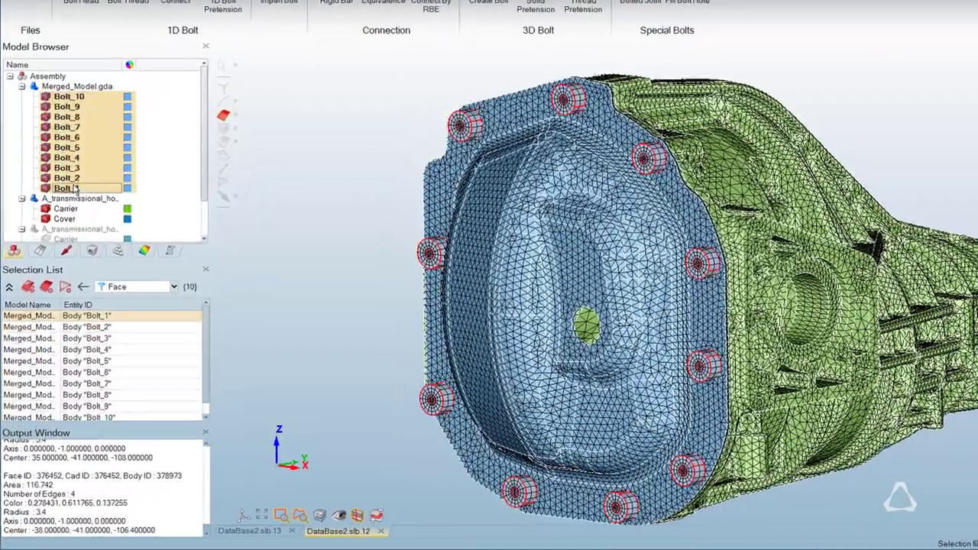
# Merge the bolt bodies Bolt_1 to Bolt_10 into one body and move it into the transmission housing model with Carrier and Cover.
pyautogui.rightClick(75, 189)
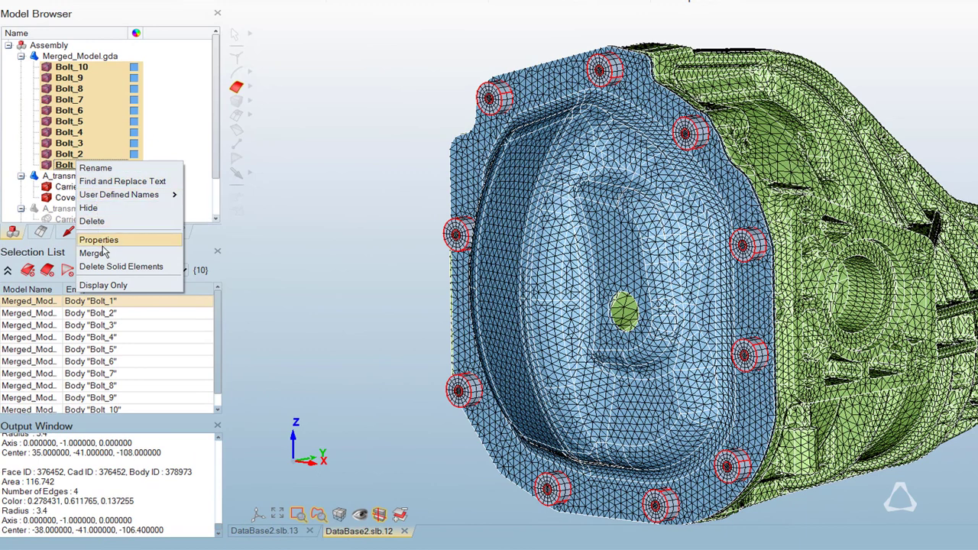
pyautogui.click(106, 253)
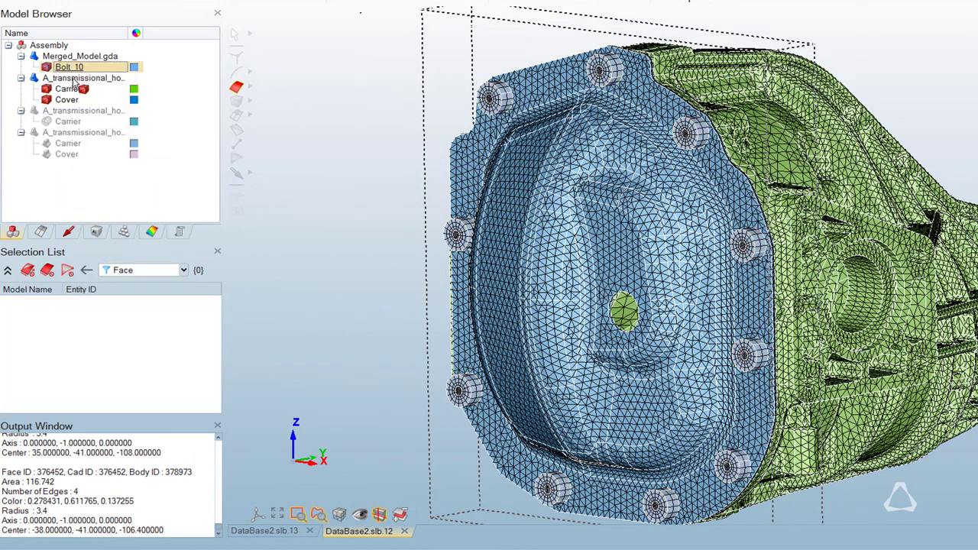
pyautogui.moveTo(74, 81); pyautogui.dragTo(74, 82)
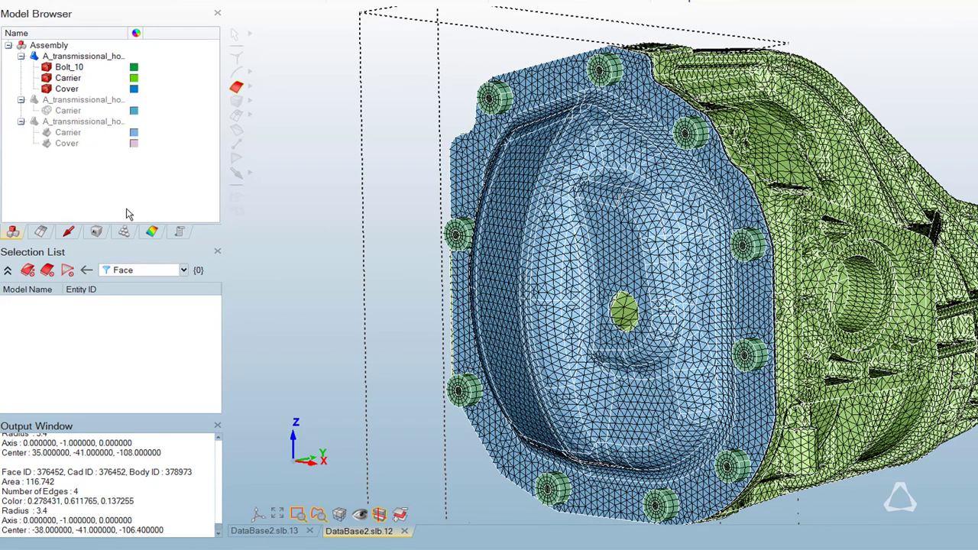
# Isolate the PretensionFace_3 face group and create a solid pretension on its faces with an X force of 1000.
pyautogui.click(126, 231)
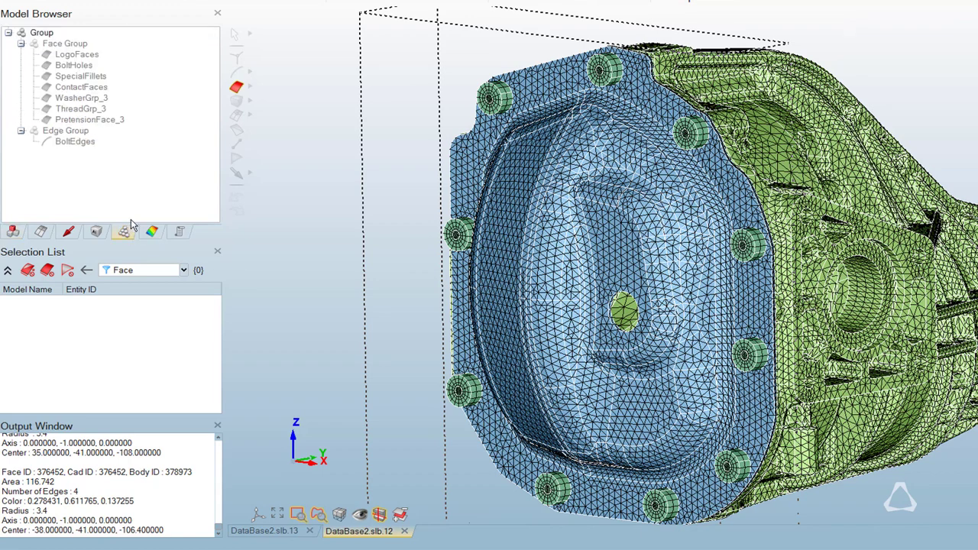
pyautogui.click(48, 121)
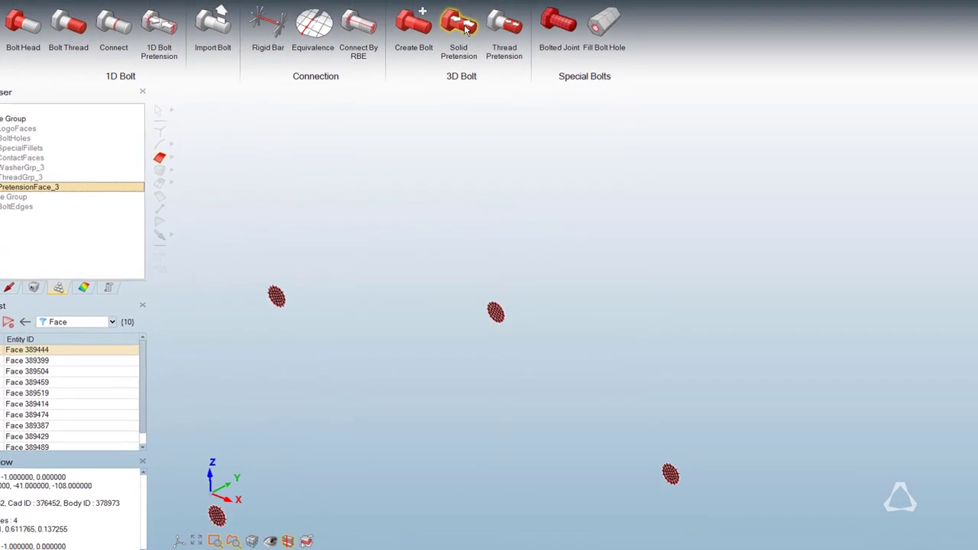
pyautogui.click(462, 26)
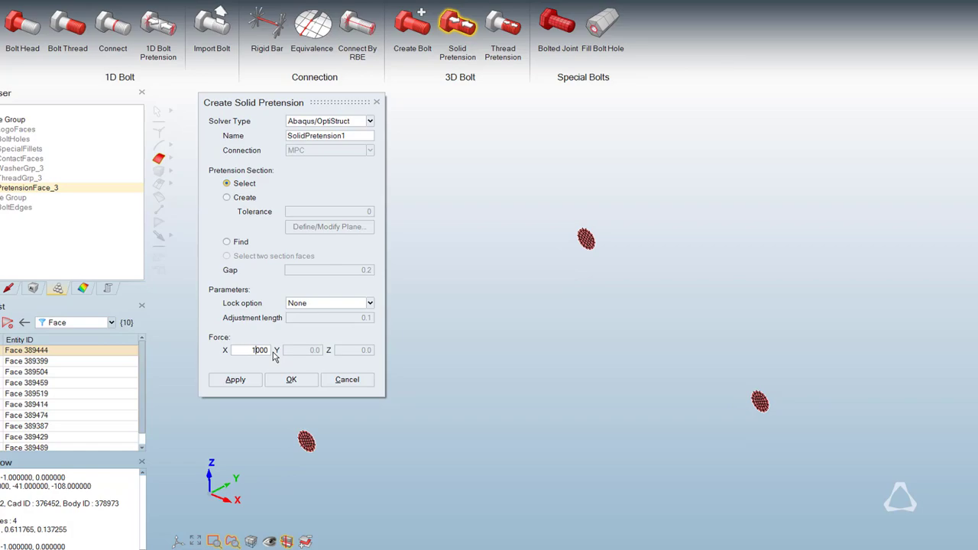
pyautogui.click(236, 379)
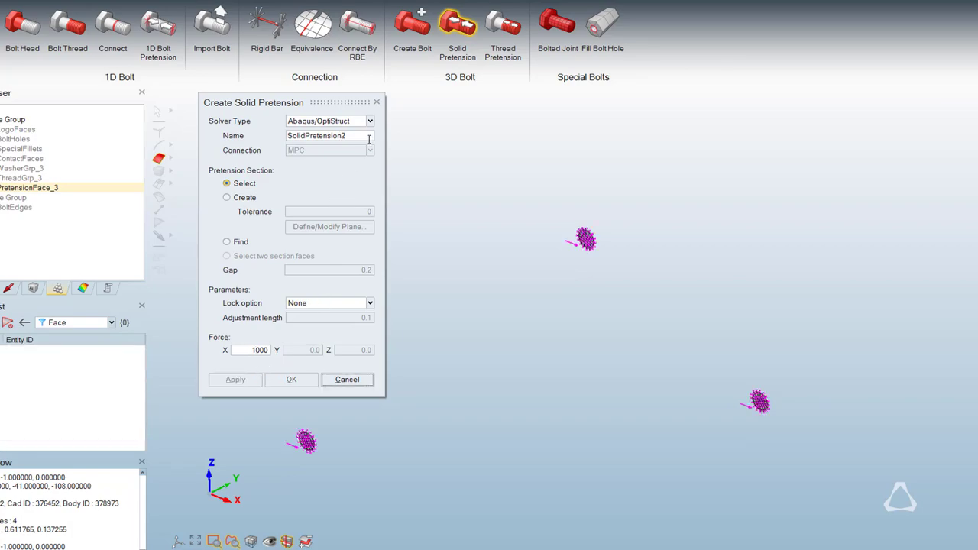
pyautogui.click(376, 103)
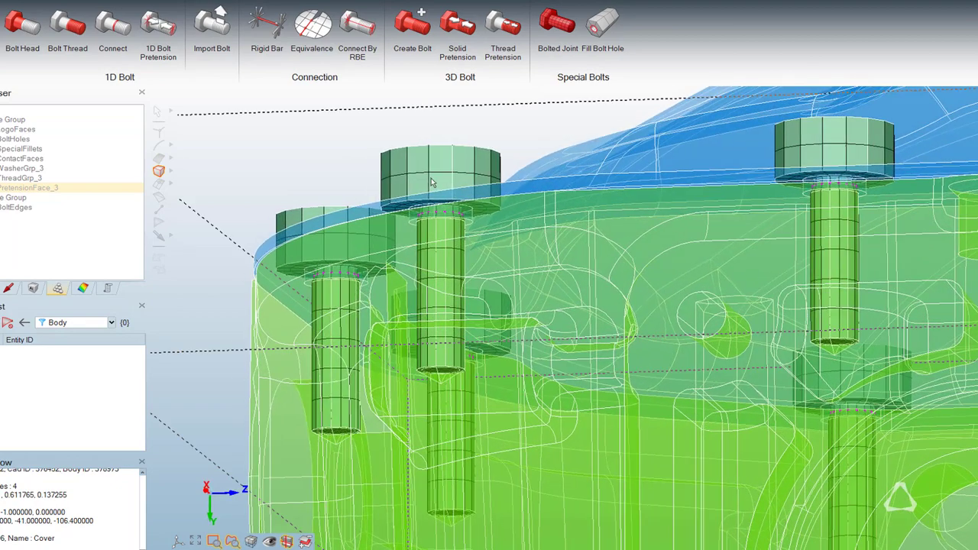
# Hide the carrier and a shank face of one bolt to examine the pretension section inside the bolt.
pyautogui.rightClick(432, 184)
pyautogui.click(447, 202)
pyautogui.rightClick(448, 203)
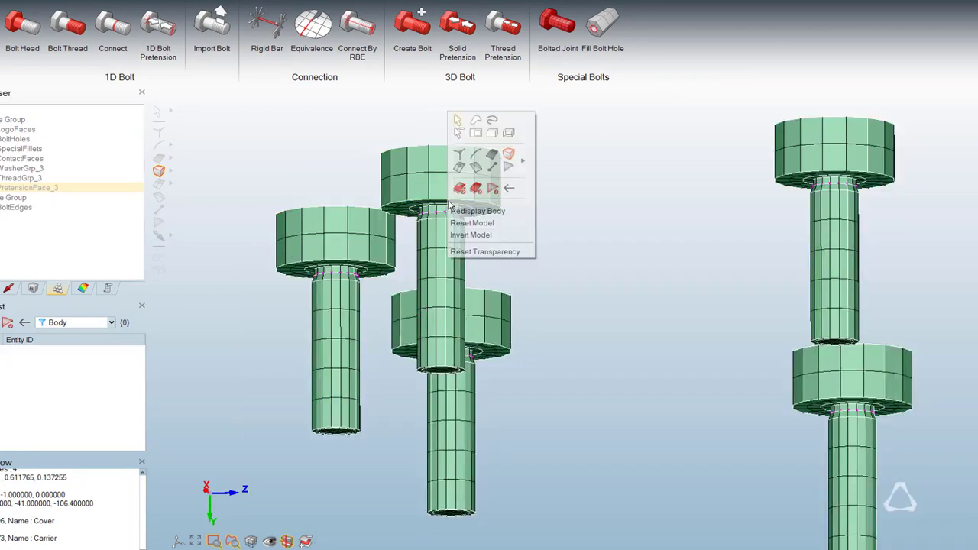
pyautogui.click(493, 153)
pyautogui.click(444, 245)
pyautogui.rightClick(443, 247)
pyautogui.click(458, 255)
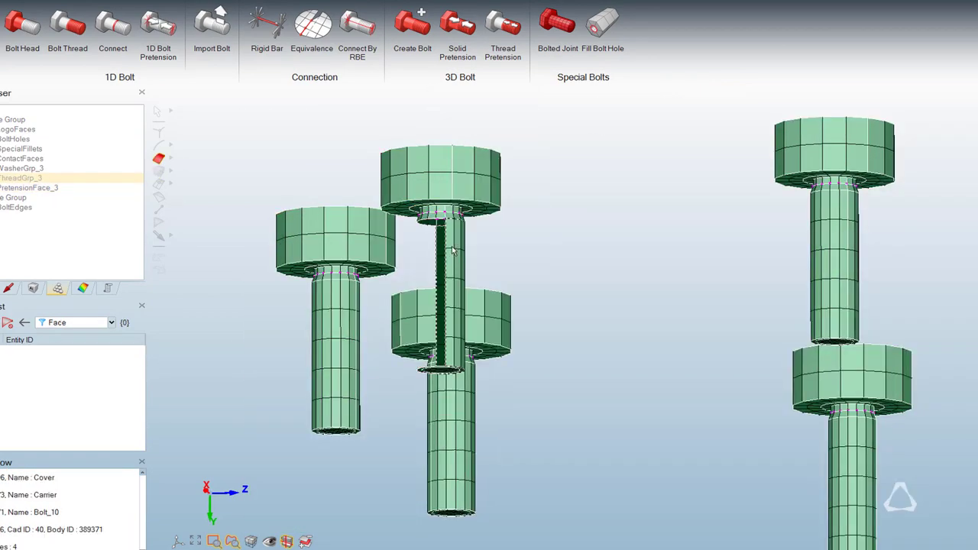
pyautogui.scroll(4, 534, 313)
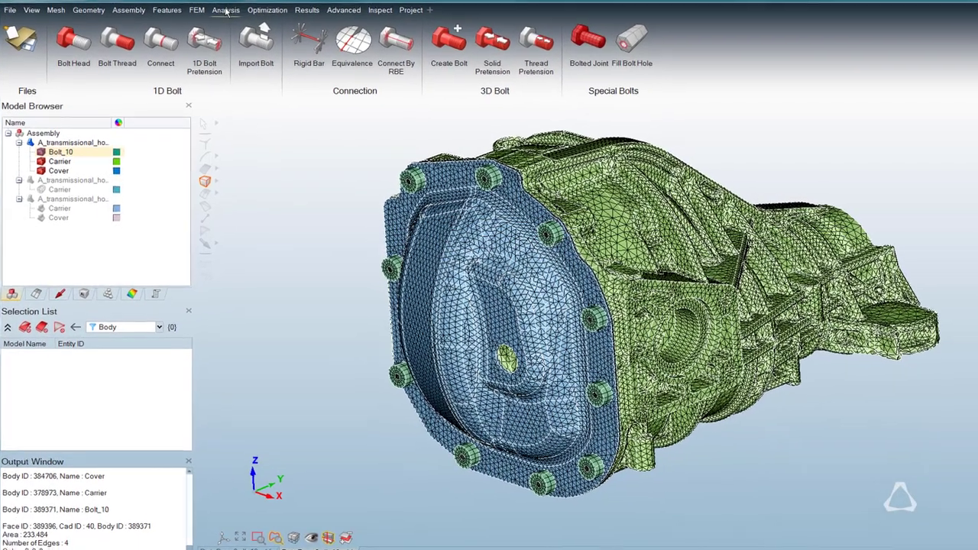
# Create the surface interaction Frict_03 with No Separation behavior and a friction coefficient of 0.3.
pyautogui.click(225, 10)
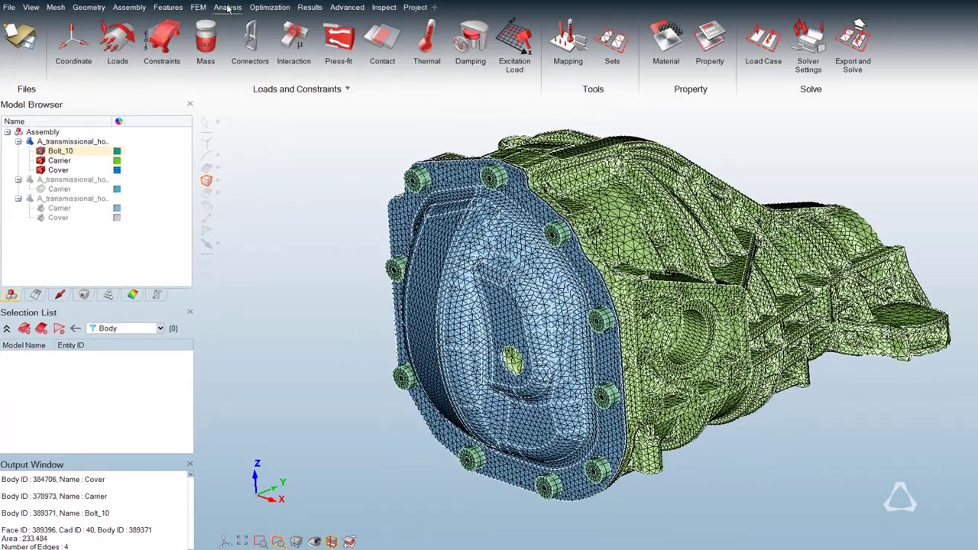
pyautogui.click(298, 38)
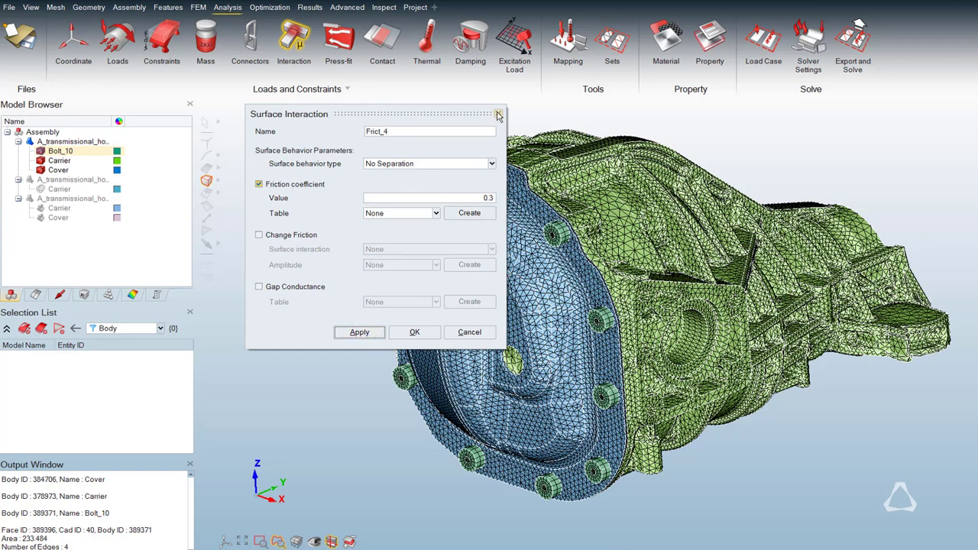
pyautogui.click(498, 114)
pyautogui.click(61, 296)
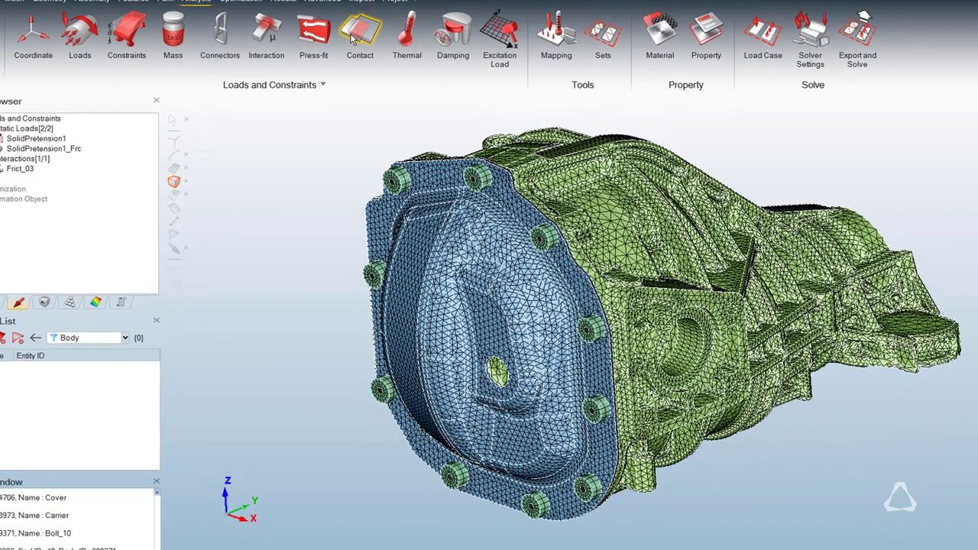
# Create an OptiStruct TIE contact on cylindrical faces with Carrier as master body and Bolt_10 as slave body.
pyautogui.click(375, 44)
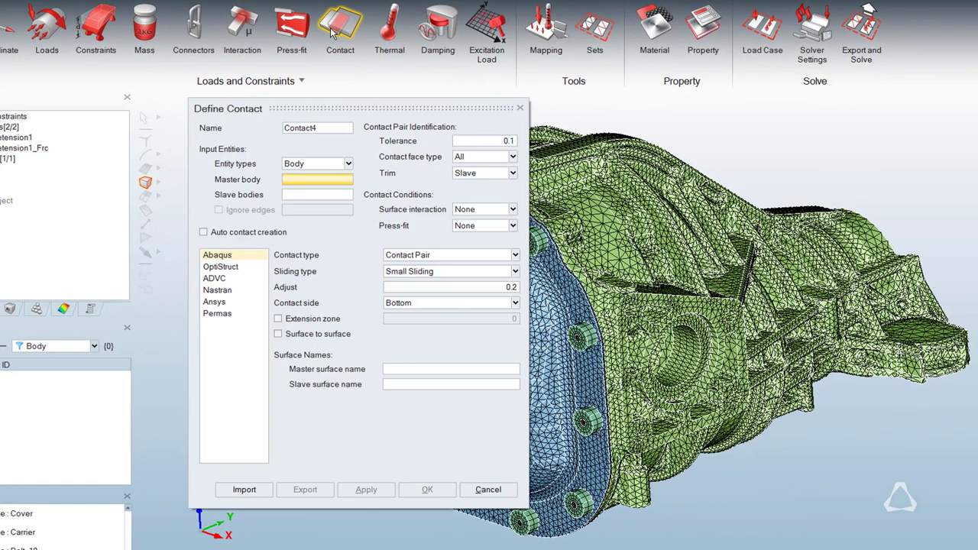
pyautogui.click(214, 269)
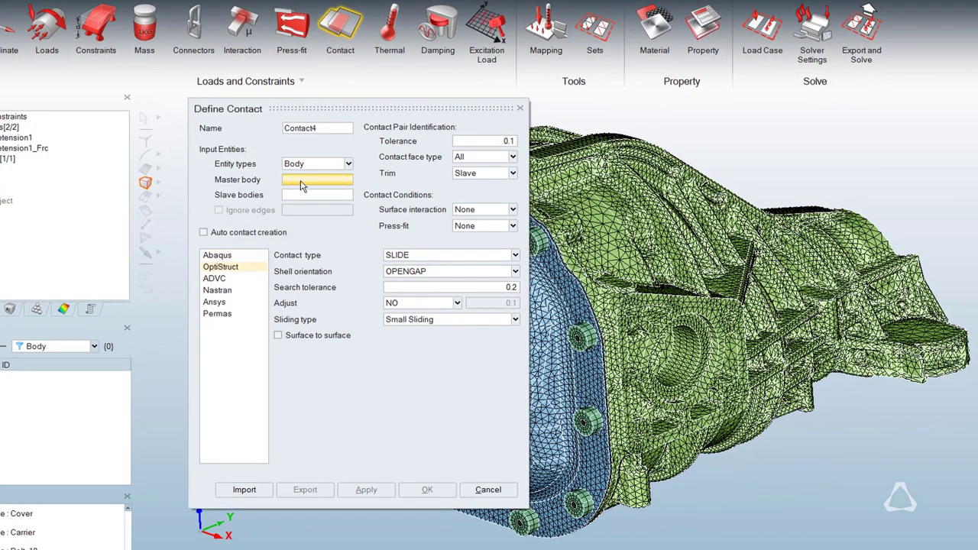
pyautogui.click(513, 157)
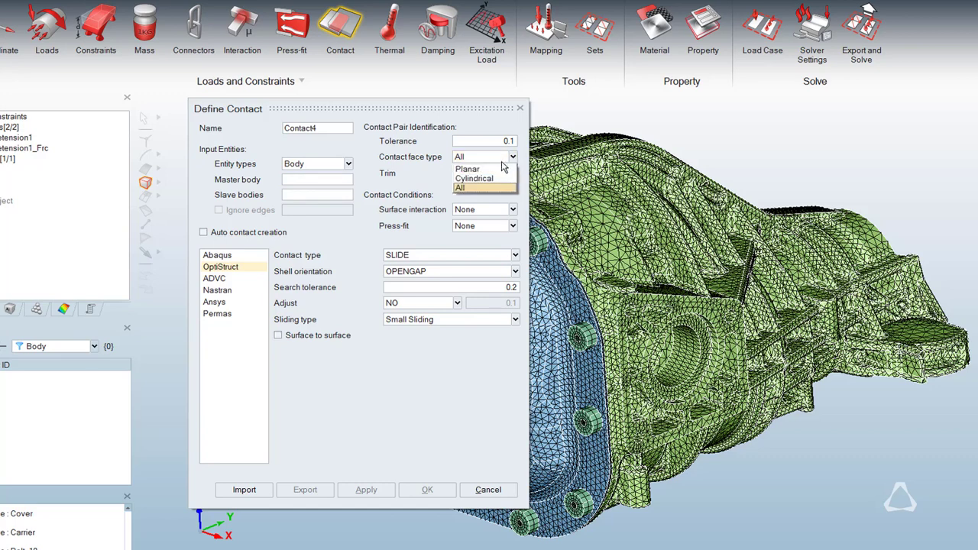
pyautogui.click(495, 178)
pyautogui.click(516, 256)
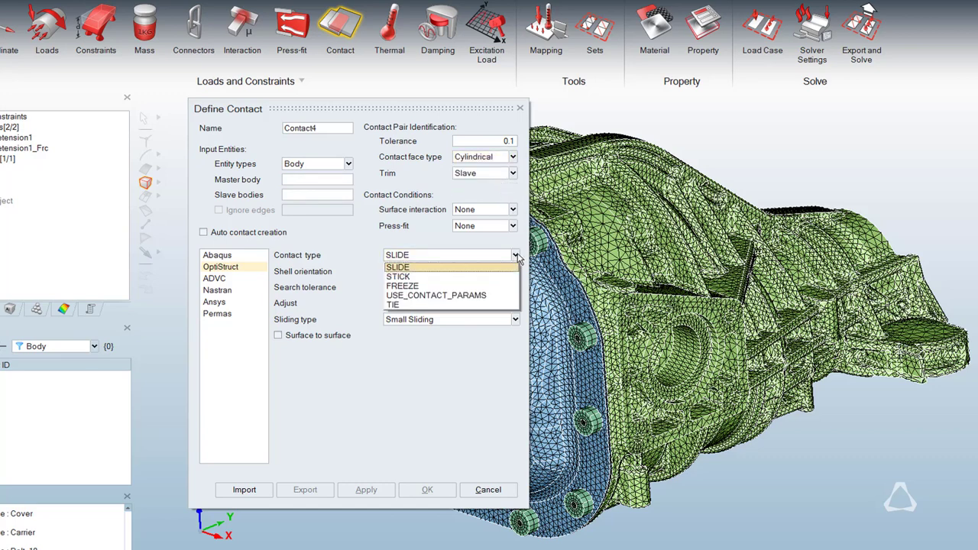
pyautogui.click(483, 304)
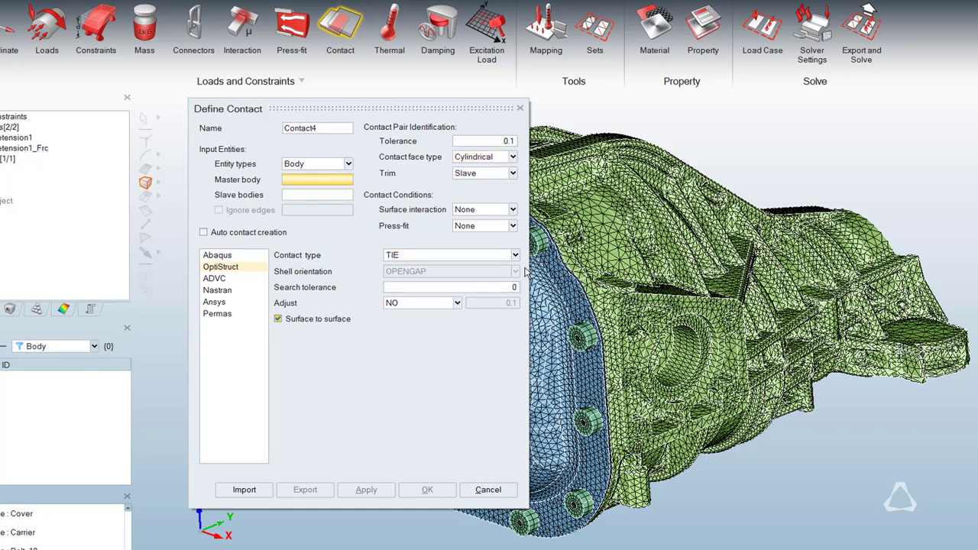
pyautogui.moveTo(595, 208); pyautogui.dragTo(706, 211, button='right')
pyautogui.click(701, 214)
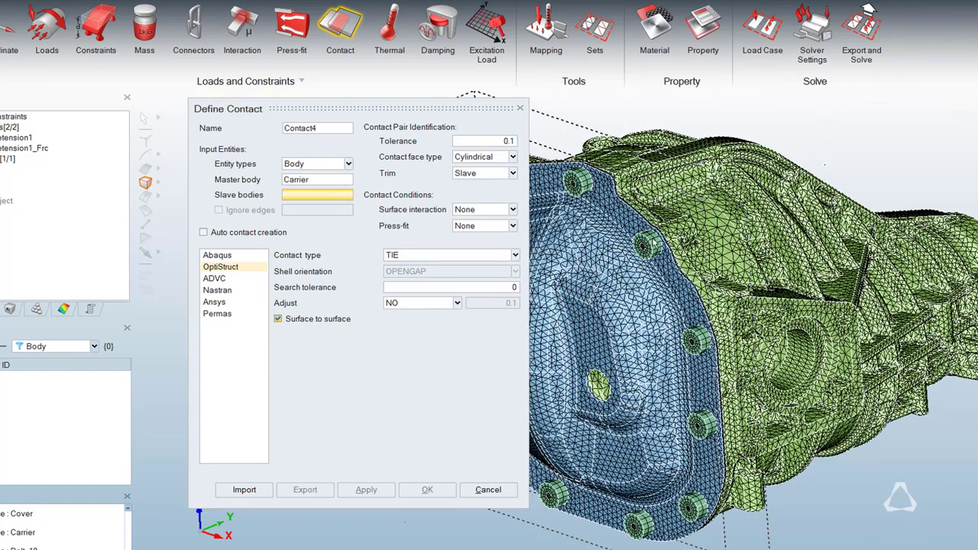
pyautogui.click(650, 243)
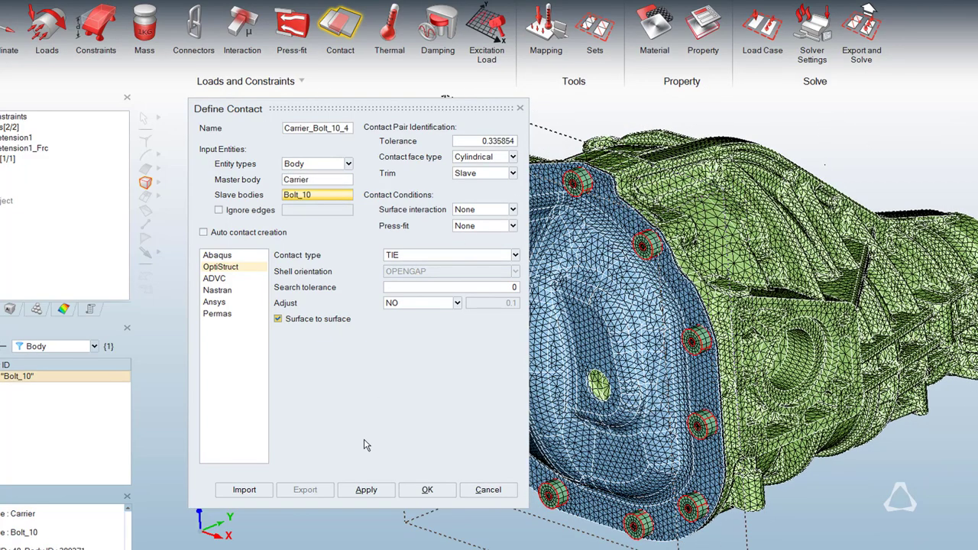
pyautogui.click(366, 489)
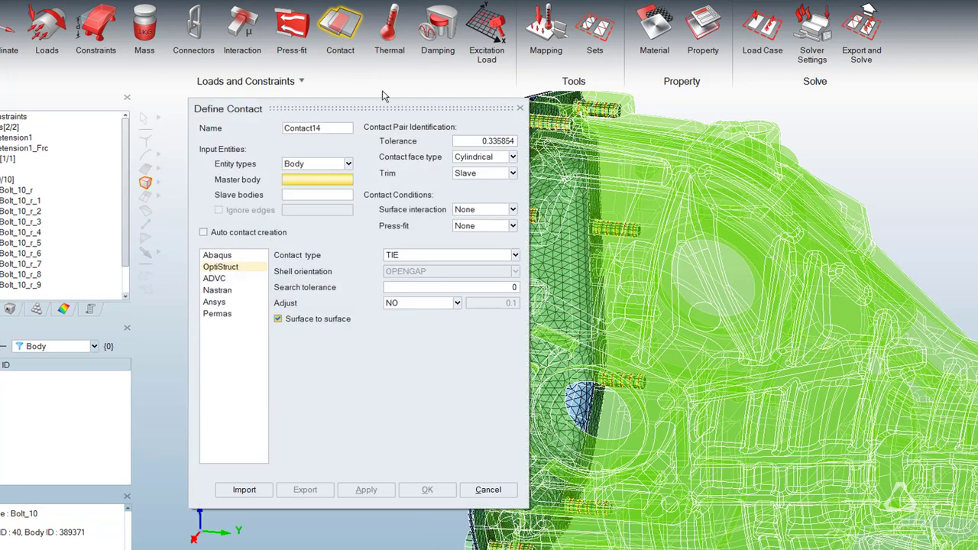
# Create a planar SLIDE contact with Slave and Master trim and surface interaction Frict_03, using Bolt_10 as master and Cover as slave.
pyautogui.click(513, 157)
pyautogui.click(490, 169)
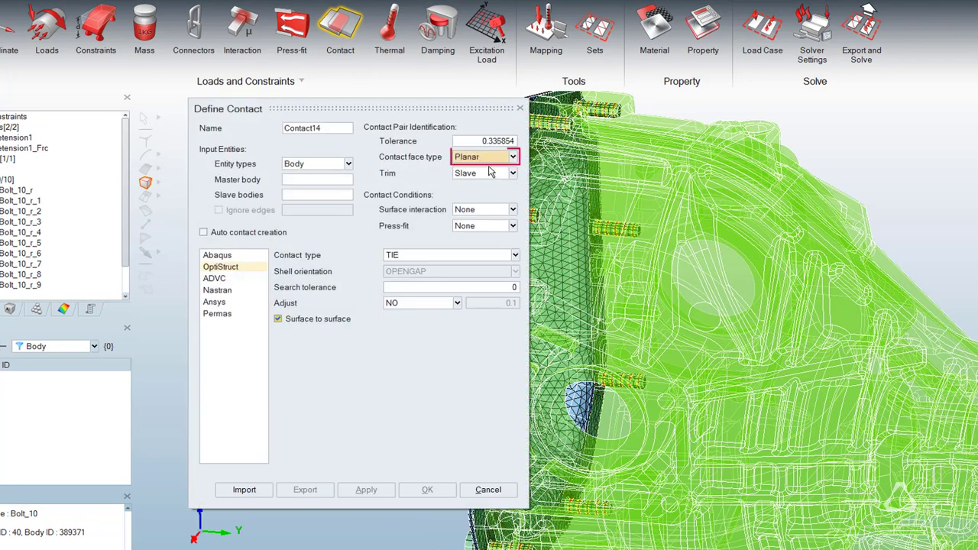
pyautogui.click(495, 175)
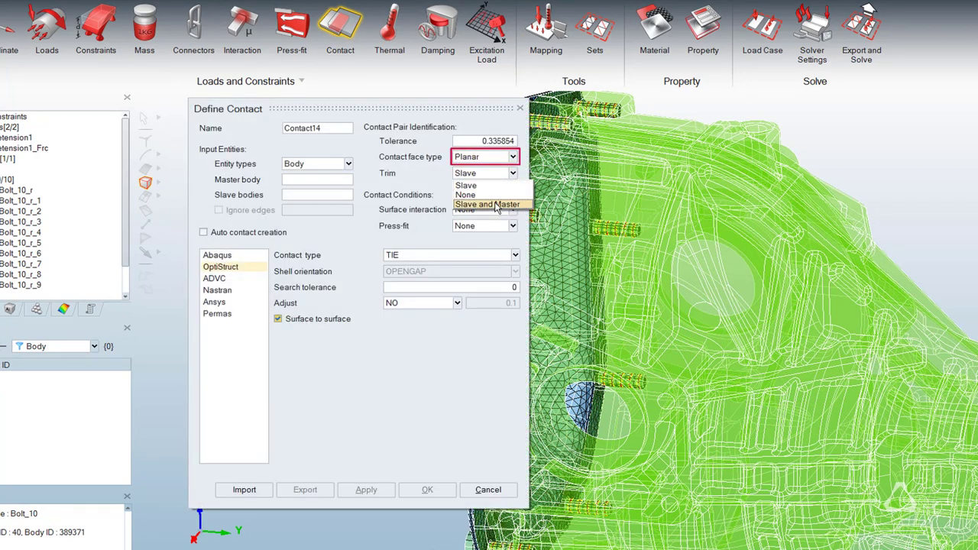
pyautogui.click(495, 204)
pyautogui.click(496, 211)
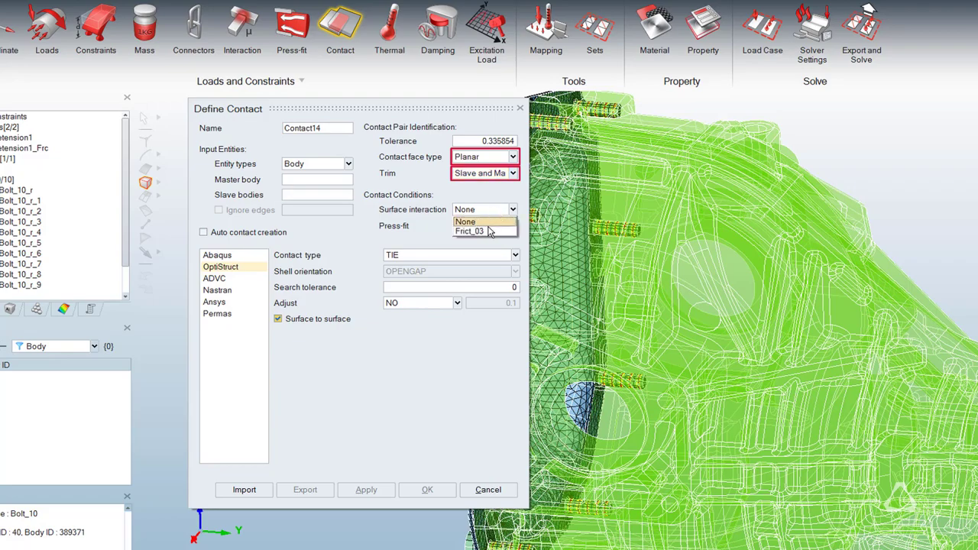
pyautogui.click(487, 262)
pyautogui.click(474, 267)
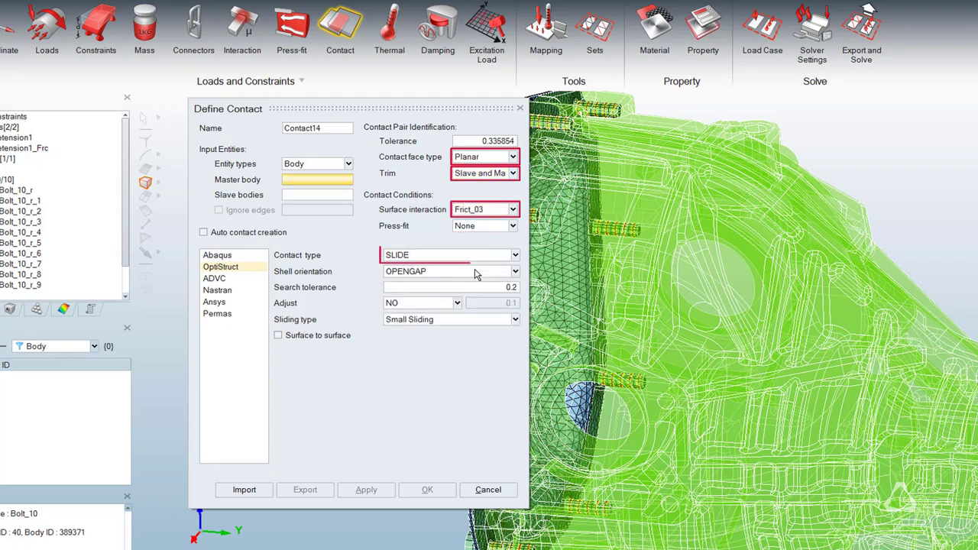
pyautogui.moveTo(544, 211); pyautogui.dragTo(621, 199, button='middle')
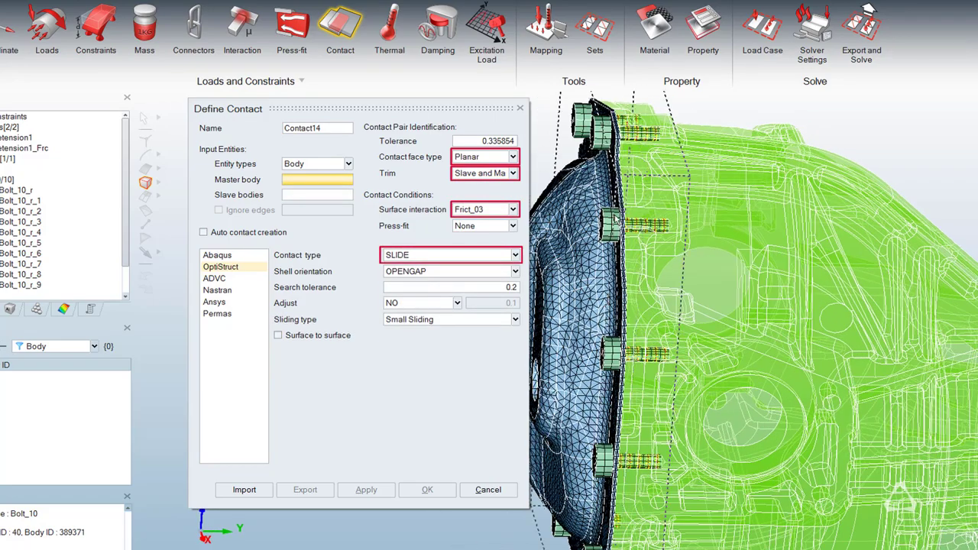
pyautogui.click(609, 228)
pyautogui.click(601, 270)
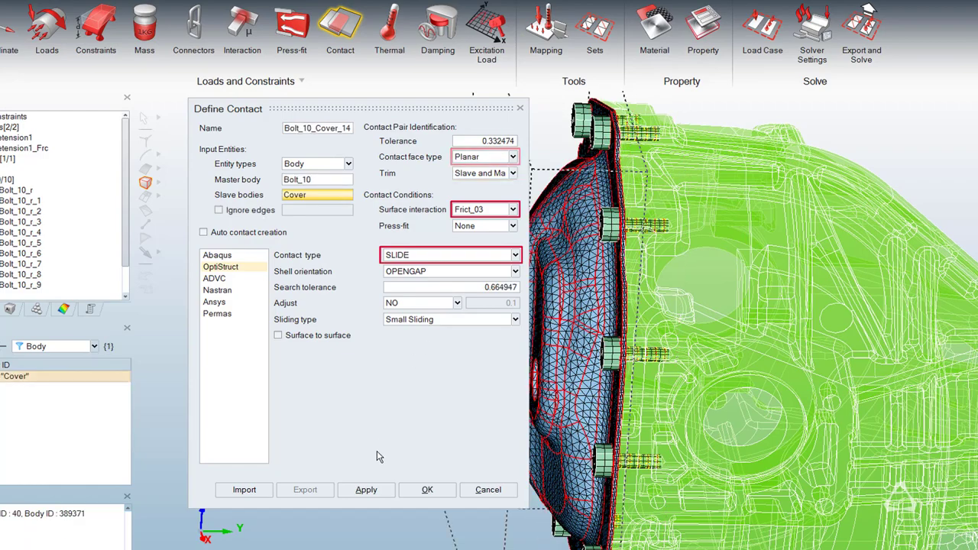
pyautogui.click(366, 490)
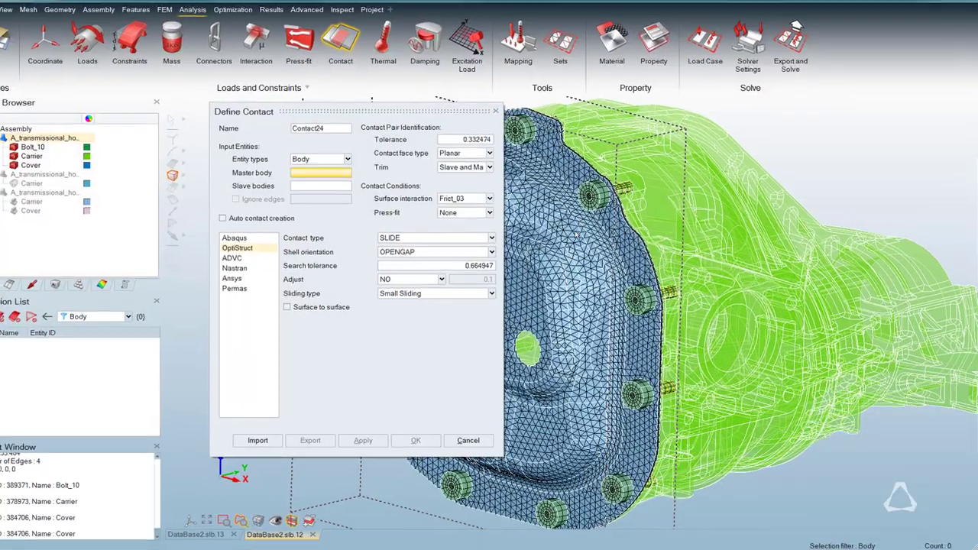
# Create the same planar SLIDE contact with Cover as master body and Carrier as slave body, and finish contact definition.
pyautogui.click(577, 235)
pyautogui.click(699, 229)
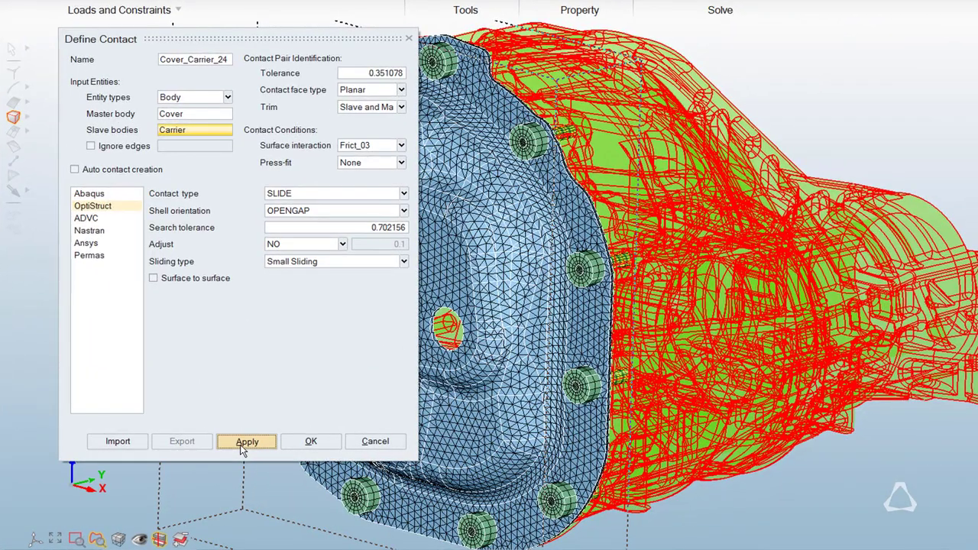
pyautogui.click(269, 444)
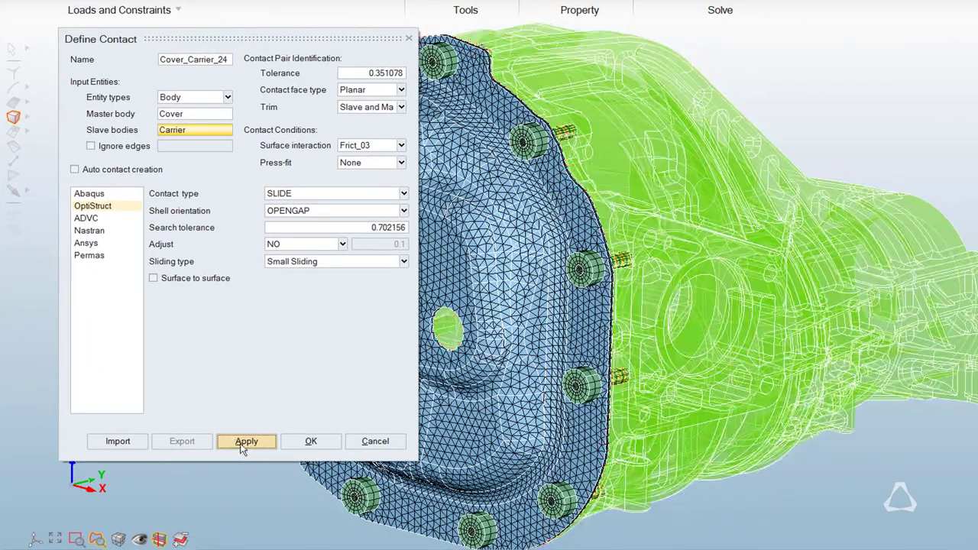
pyautogui.click(411, 40)
# Examine the contact faces between cover and carrier from behind, and reset the model's transparency.
pyautogui.moveTo(502, 124); pyautogui.dragTo(501, 125, button='middle')
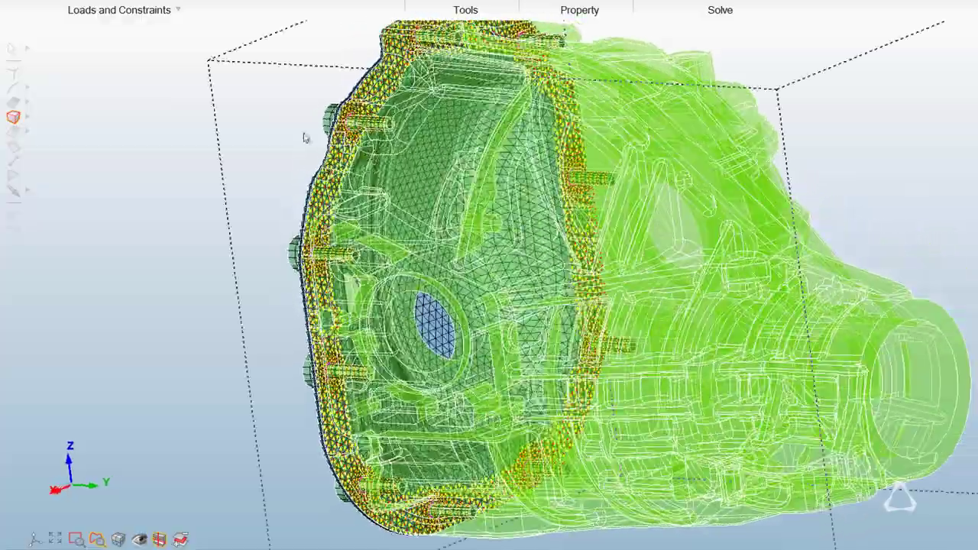
pyautogui.rightClick(238, 181)
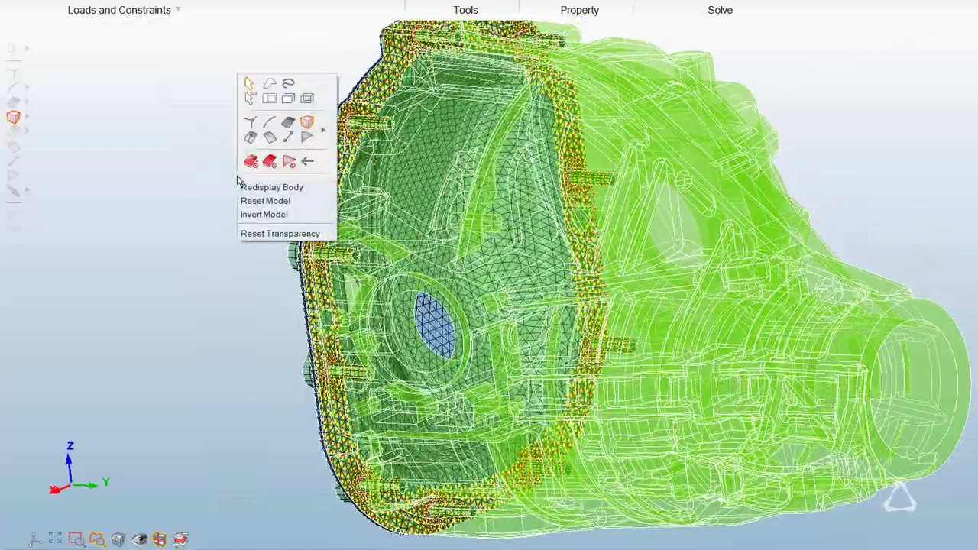
pyautogui.click(272, 233)
pyautogui.moveTo(311, 247); pyautogui.dragTo(313, 248, button='middle')
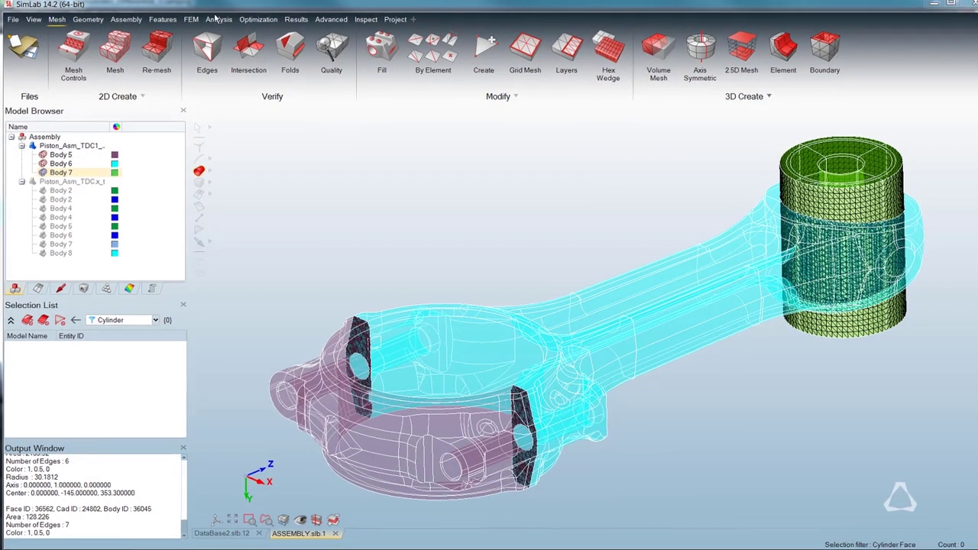
# In the piston assembly, preview and join the planar faces of Body 6 and Body 5 with the Mesh option.
pyautogui.click(125, 10)
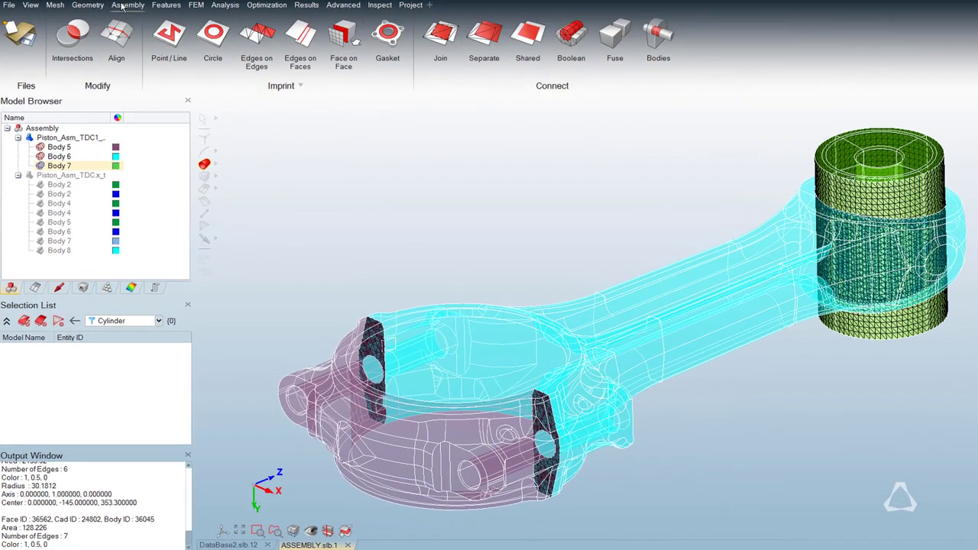
pyautogui.click(432, 43)
pyautogui.click(307, 196)
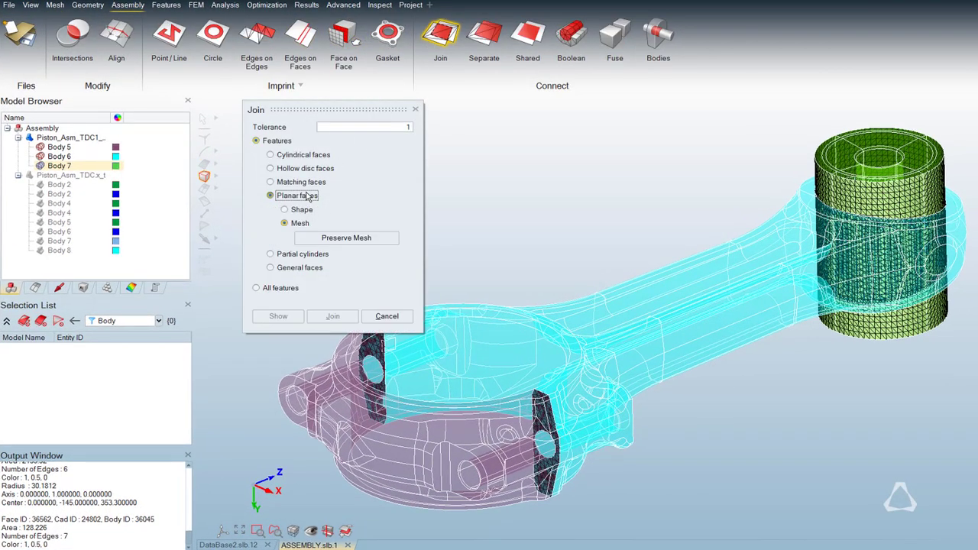
pyautogui.click(482, 319)
pyautogui.click(418, 433)
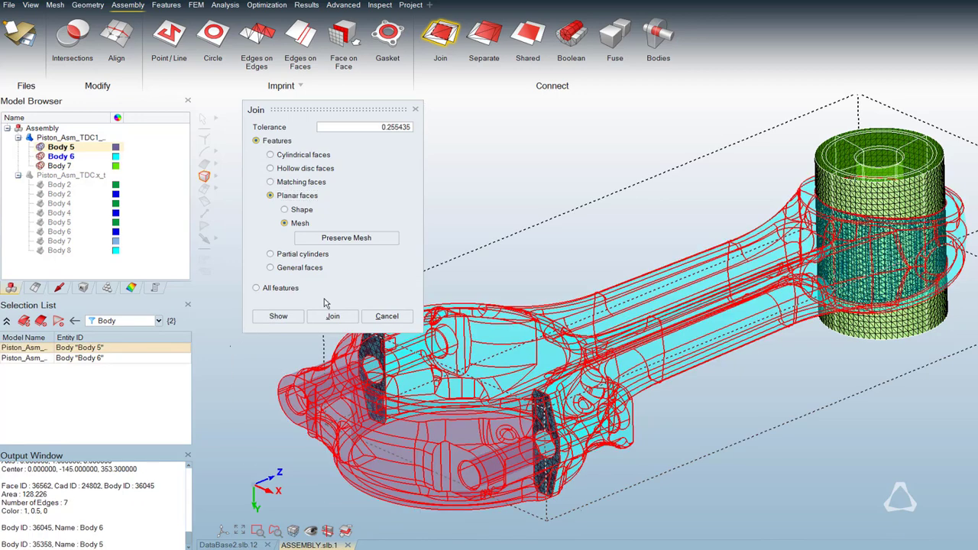
pyautogui.click(279, 316)
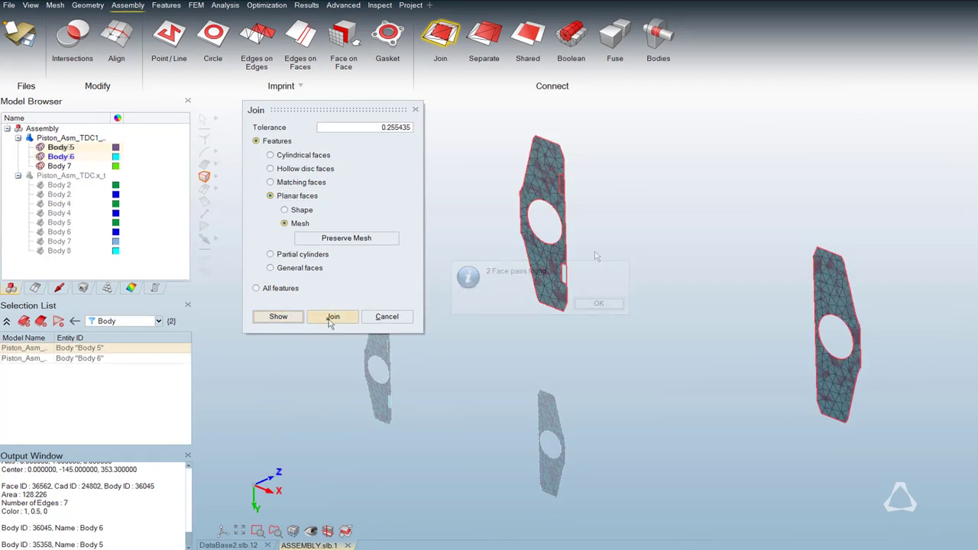
pyautogui.click(330, 316)
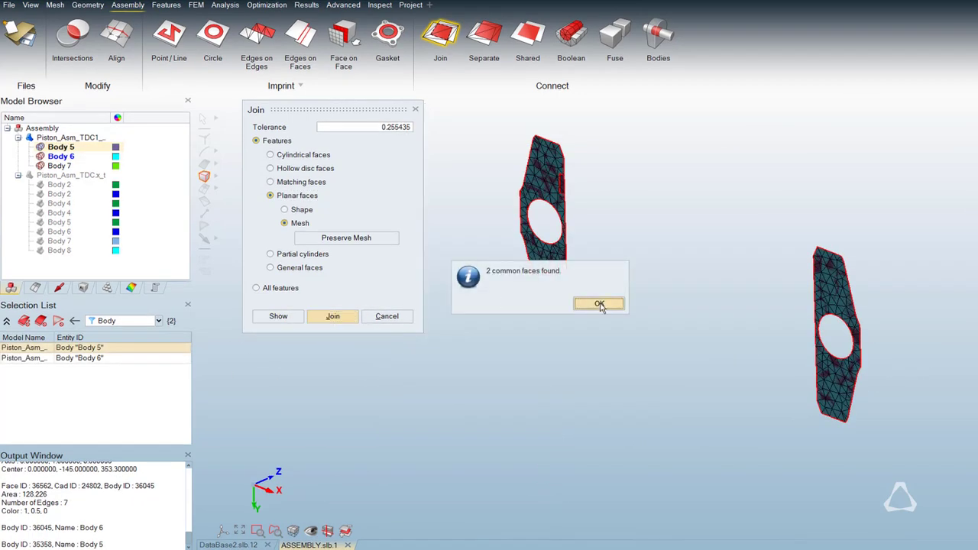
pyautogui.click(589, 304)
# Redisplay the Piston_Asm_TDC1 model and join Body 7 with Body 6 using the Partial cylinders option.
pyautogui.click(29, 138)
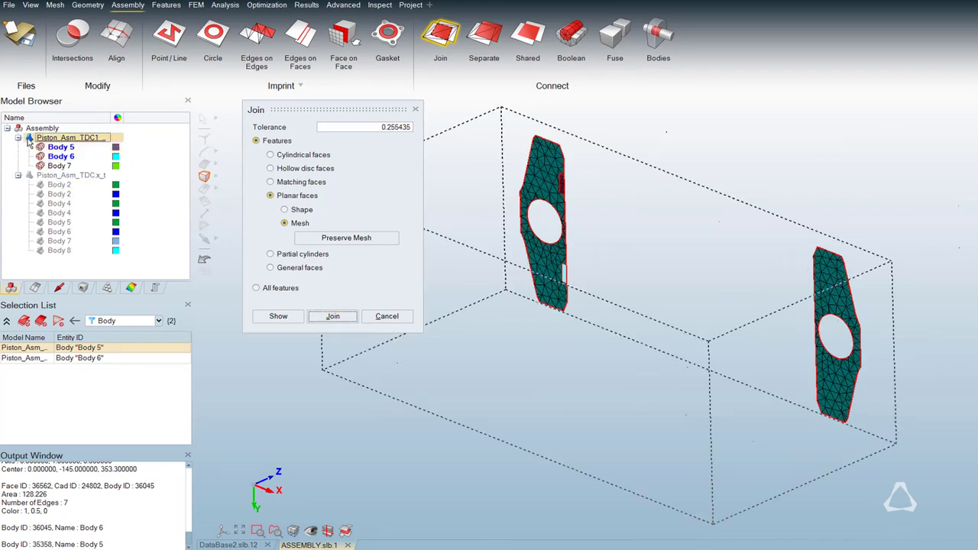
pyautogui.click(29, 138)
pyautogui.moveTo(675, 161); pyautogui.dragTo(921, 386)
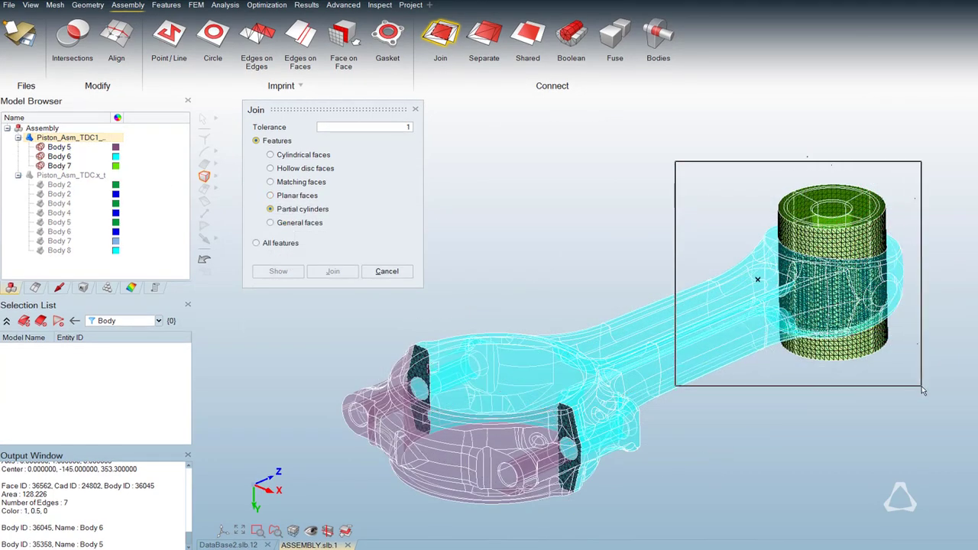
pyautogui.click(278, 271)
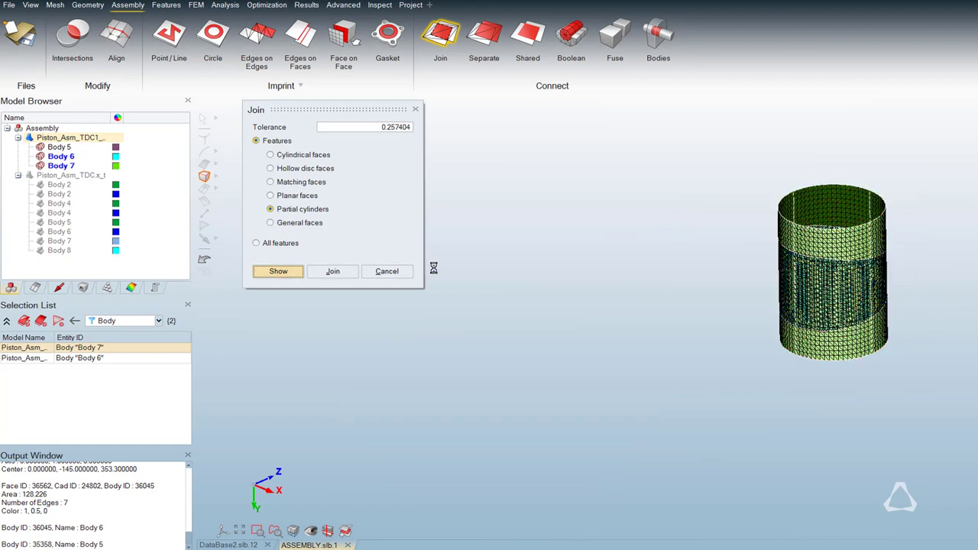
pyautogui.click(607, 304)
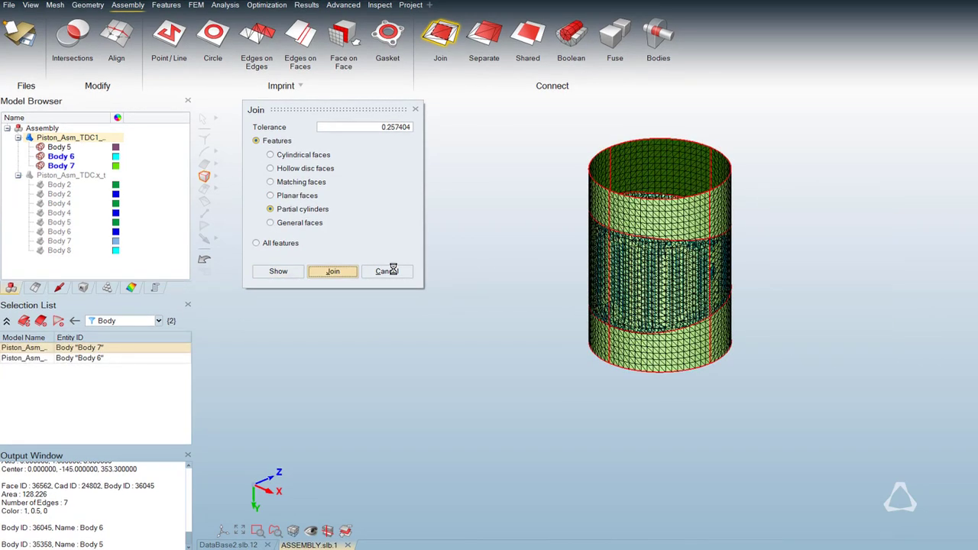
pyautogui.click(599, 305)
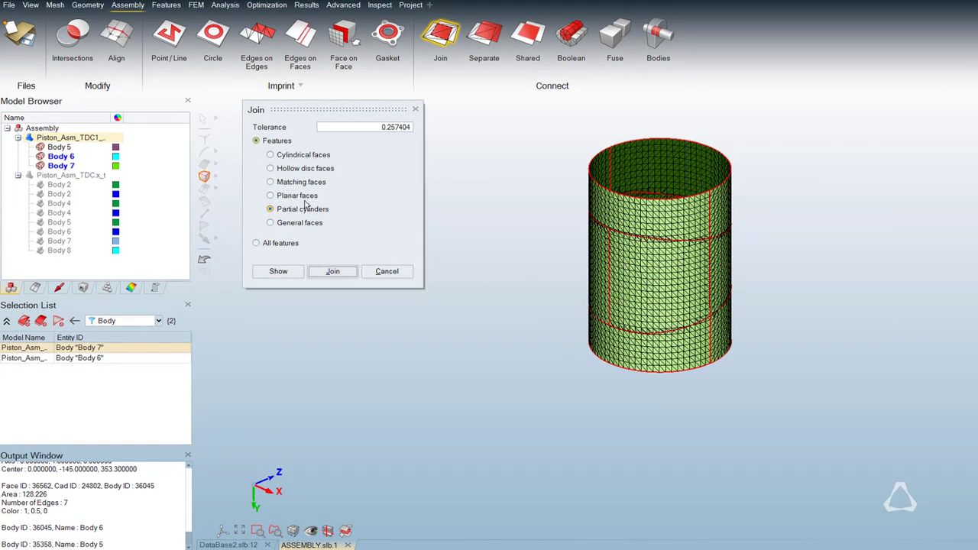
pyautogui.keyDown('ctrl'); pyautogui.click(40, 145); pyautogui.keyUp('ctrl')
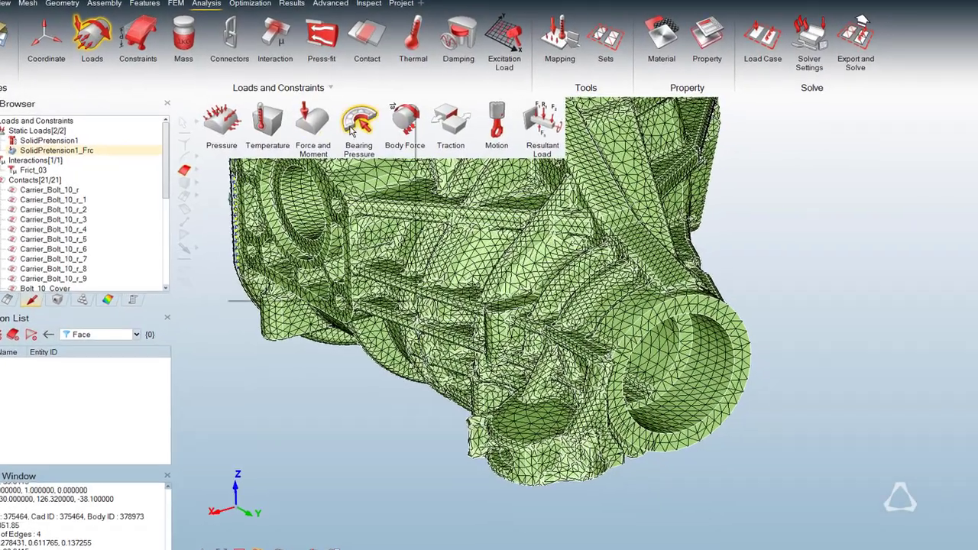
# Apply a bearing pressure to the carrier's nose bore with semi load angle 45, Fy -6000 and scale factor 1, and show its contour.
pyautogui.click(359, 122)
pyautogui.click(688, 372)
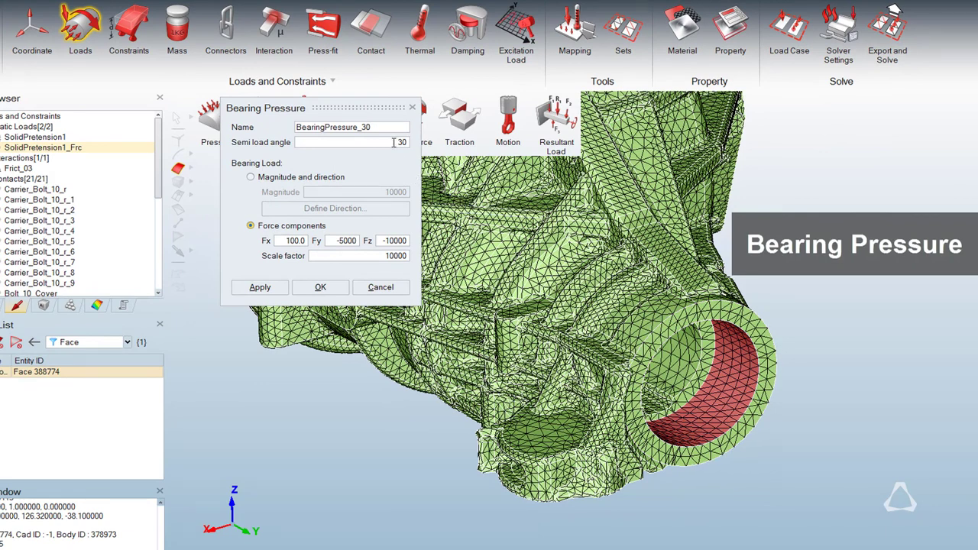
pyautogui.moveTo(393, 142); pyautogui.dragTo(411, 143)
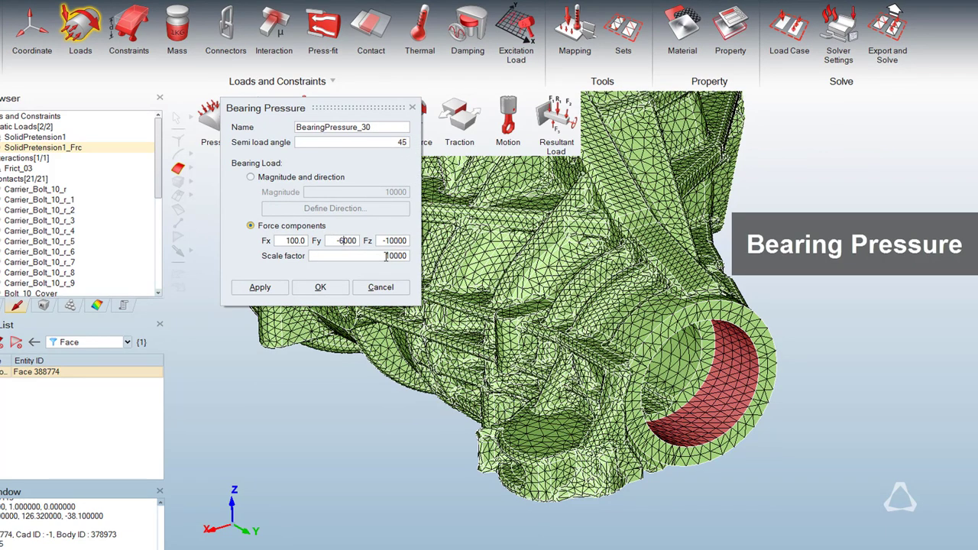
pyautogui.moveTo(386, 256); pyautogui.dragTo(415, 255)
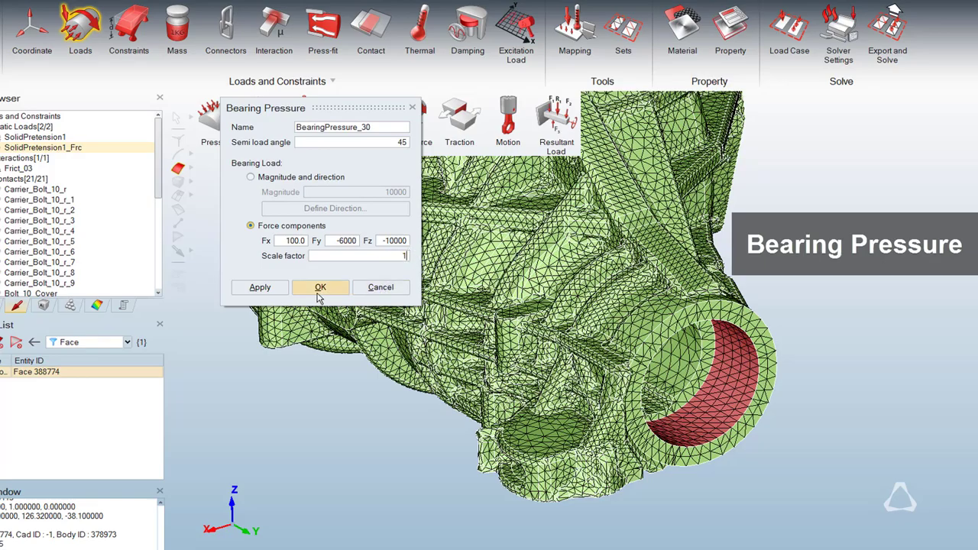
pyautogui.click(260, 287)
pyautogui.rightClick(34, 158)
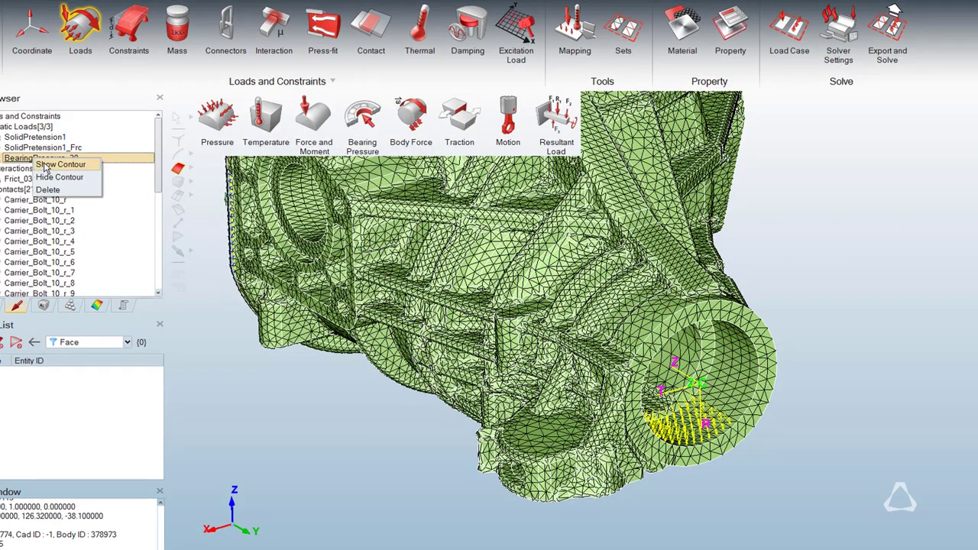
pyautogui.click(60, 165)
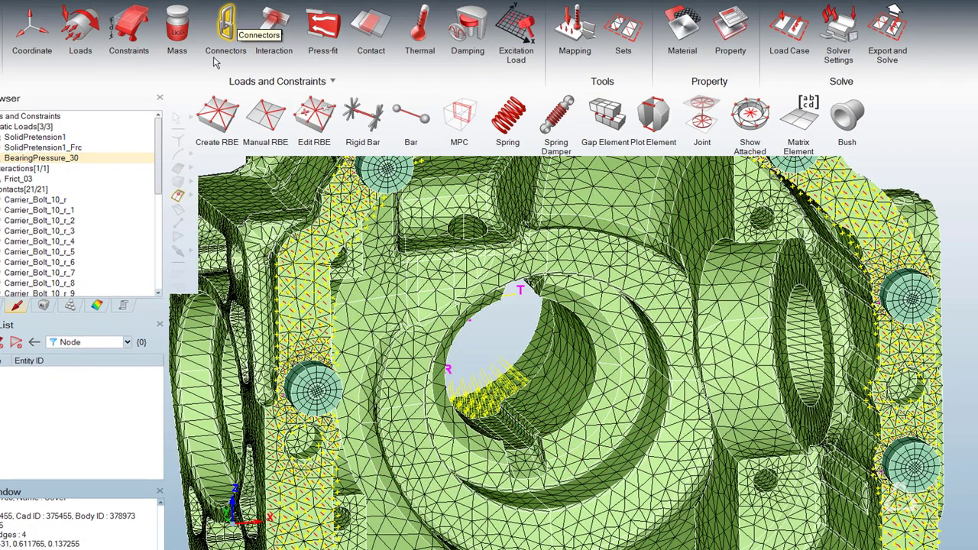
# Create an RBE3 connection on the large cylindrical recess around the carrier's inner bore, with its center node at the centroid.
pyautogui.click(217, 114)
pyautogui.doubleClick(309, 127)
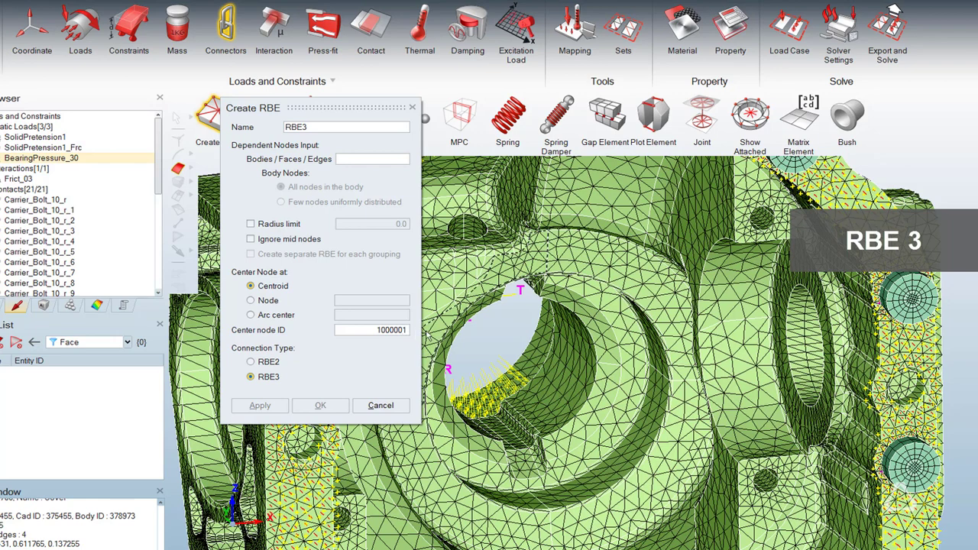
pyautogui.rightClick(667, 331)
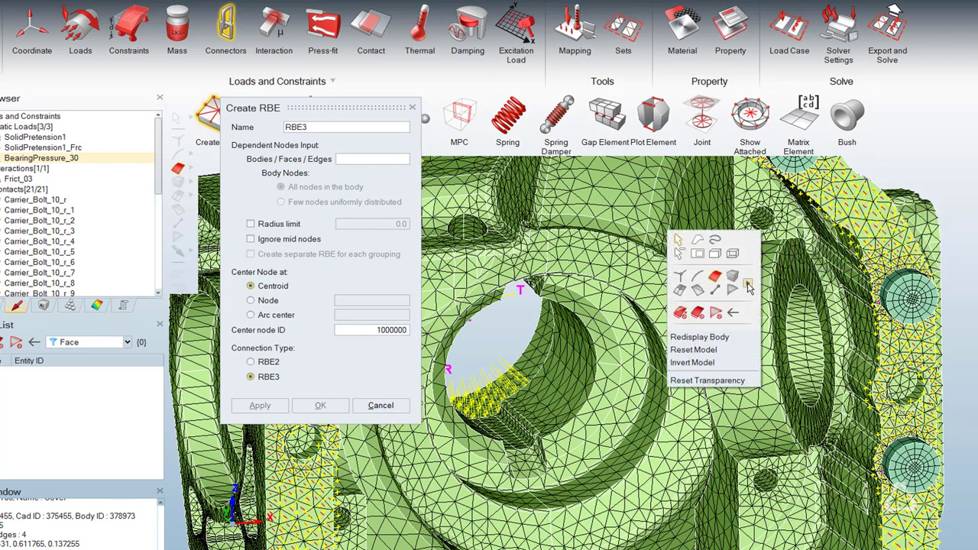
pyautogui.click(763, 272)
pyautogui.click(650, 380)
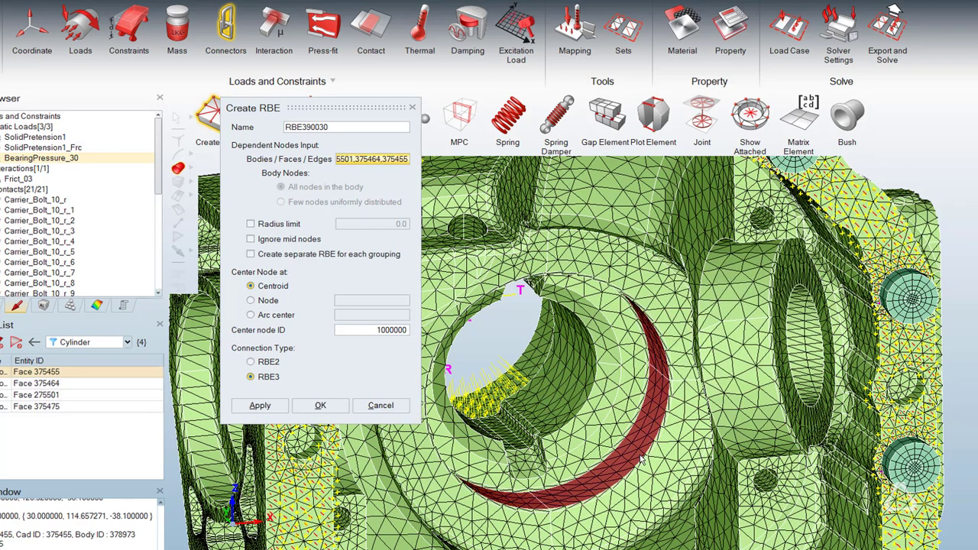
pyautogui.click(260, 406)
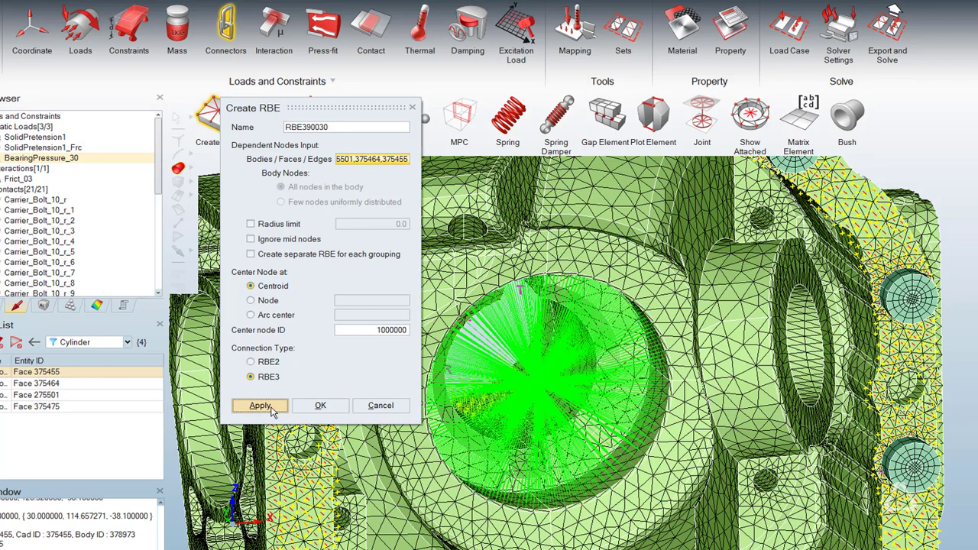
# Apply a nodal force of Y 1000 and Z -10000 to the RBE3 center node, with the Z moment set to 0.
pyautogui.click(80, 28)
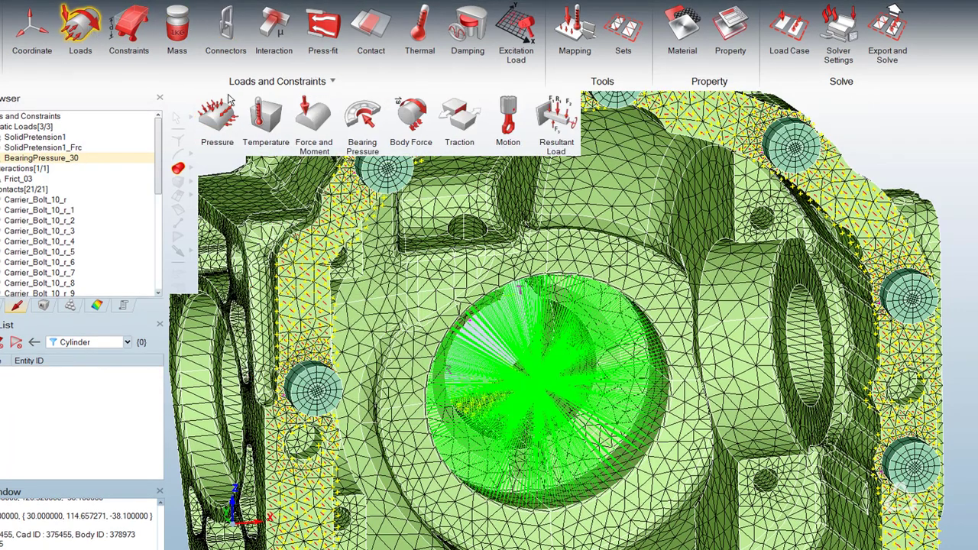
pyautogui.click(314, 116)
pyautogui.rightClick(463, 285)
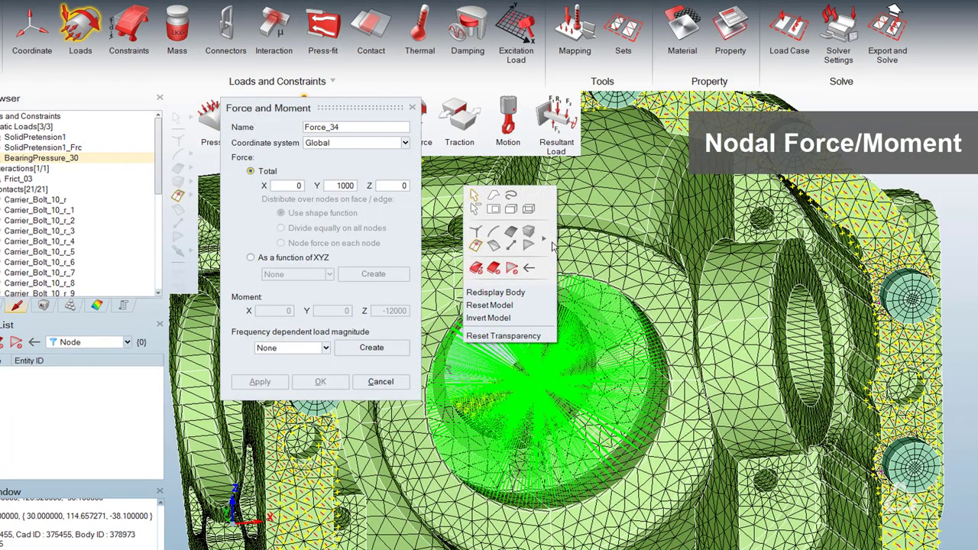
pyautogui.moveTo(553, 243)
pyautogui.click(564, 263)
pyautogui.click(542, 387)
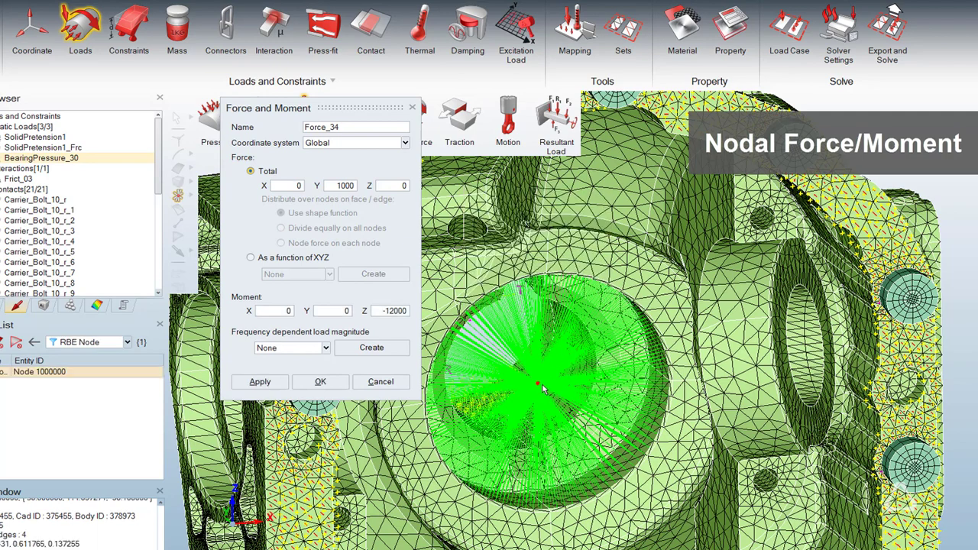
pyautogui.doubleClick(413, 310)
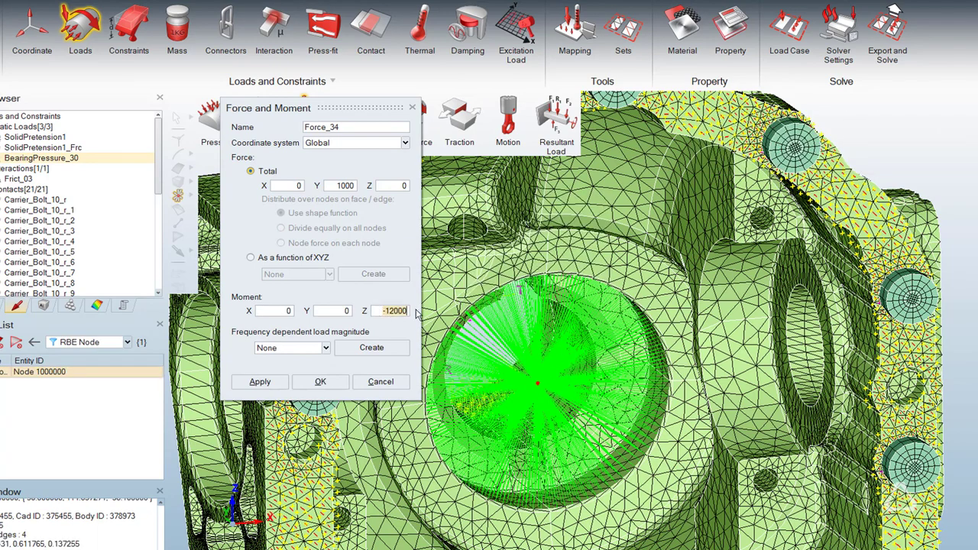
pyautogui.write('0')
pyautogui.click(260, 381)
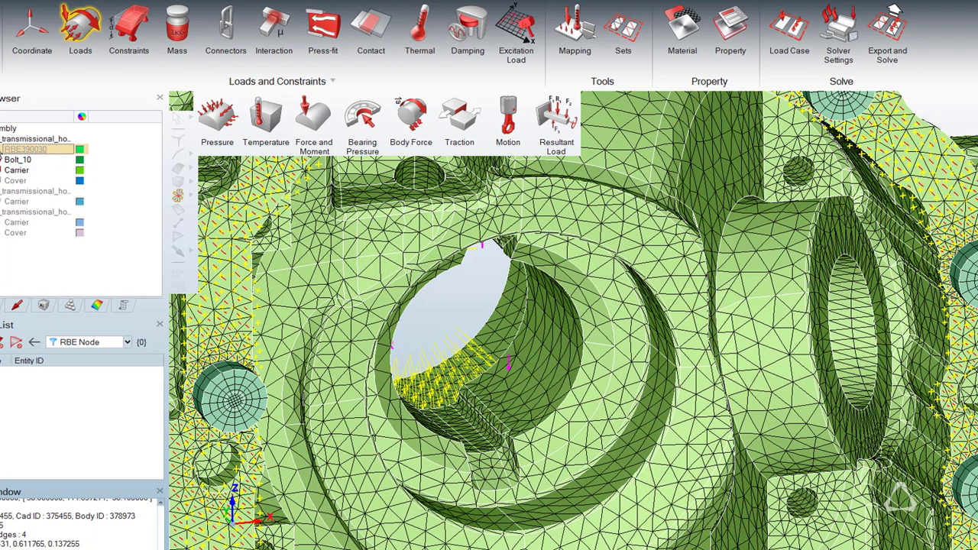
# Redisplay the RBE3 and the cover, and create a cylindrical coordinate system from the cylindrical face of the carrier's side bore.
pyautogui.click(0, 154)
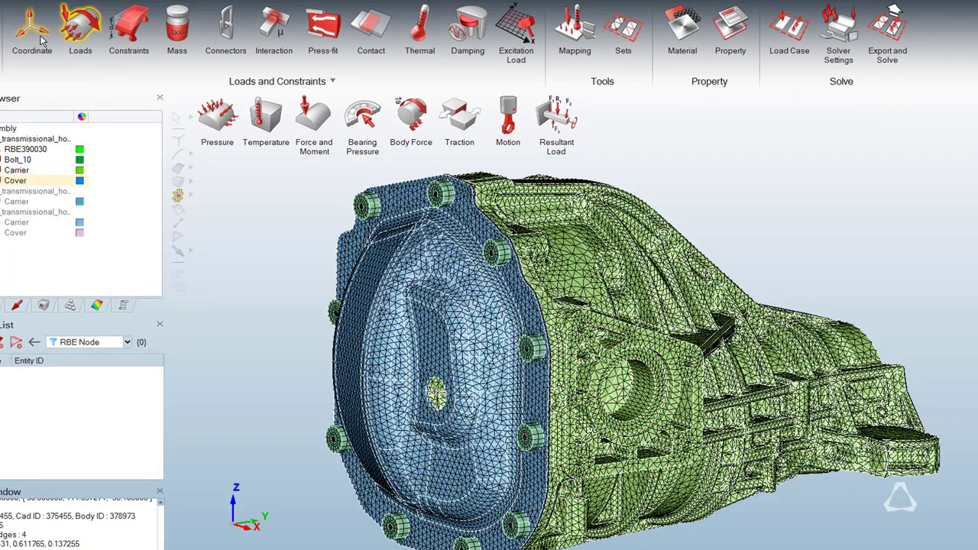
pyautogui.click(32, 29)
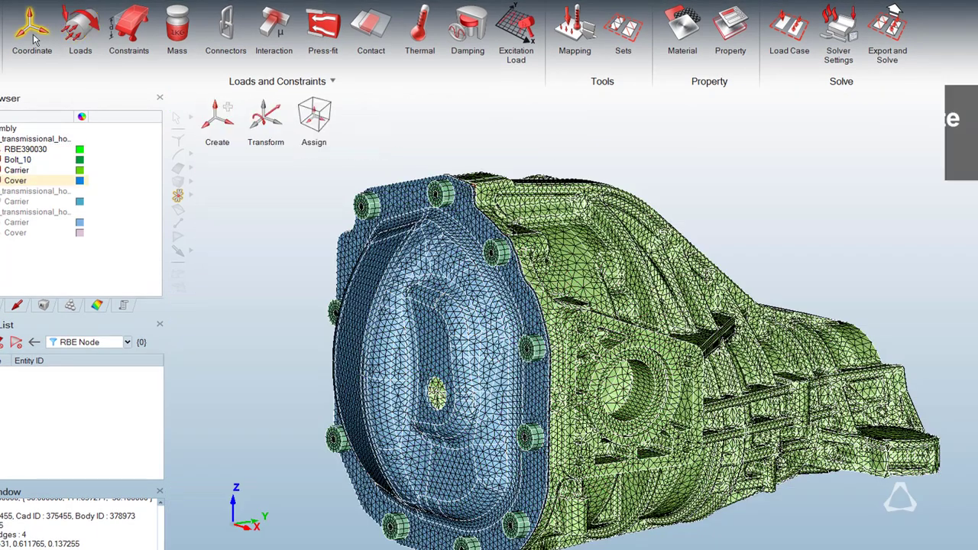
pyautogui.click(217, 117)
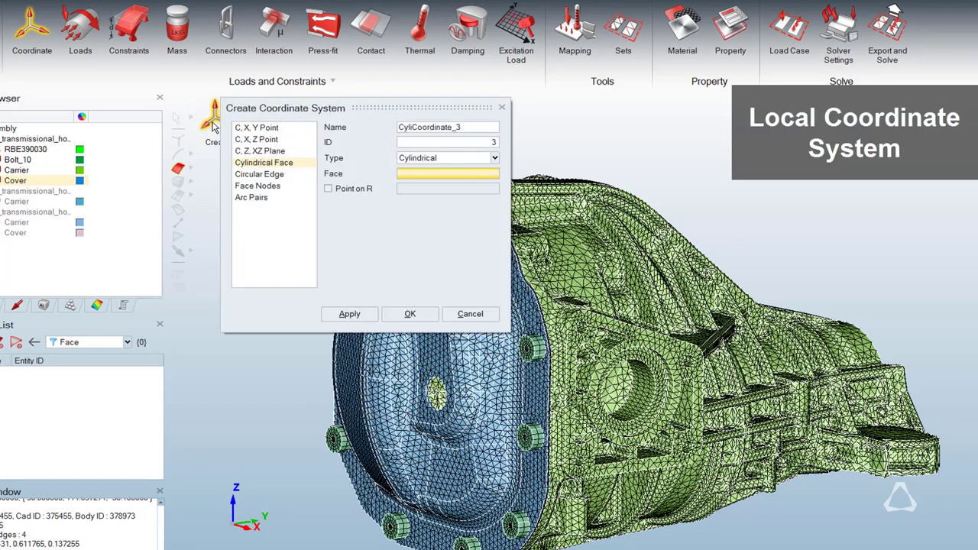
pyautogui.click(642, 389)
pyautogui.click(365, 314)
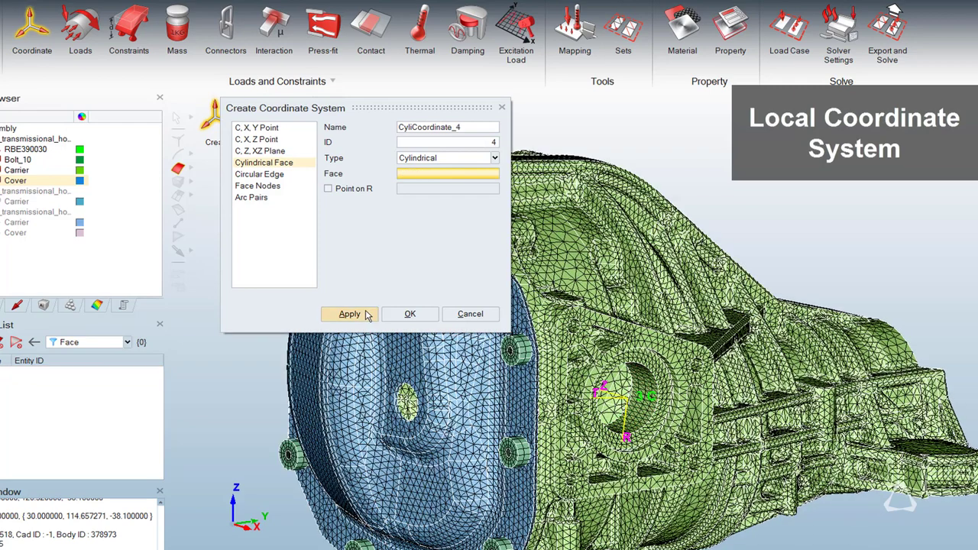
pyautogui.click(470, 313)
# Apply a fixed constraint to the side bore's cylindrical face in coordinate system 3, restraining R and Z displacement.
pyautogui.click(128, 31)
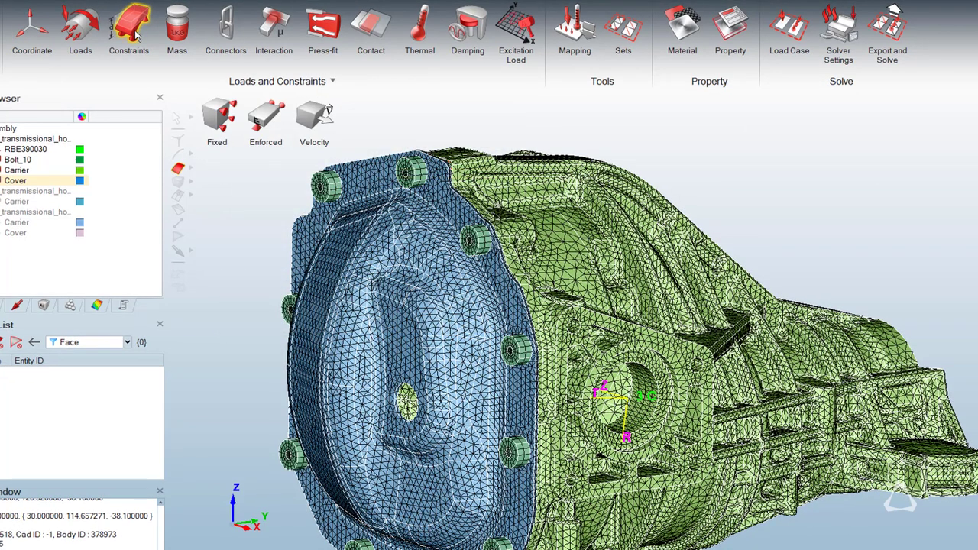
pyautogui.click(220, 112)
pyautogui.click(367, 142)
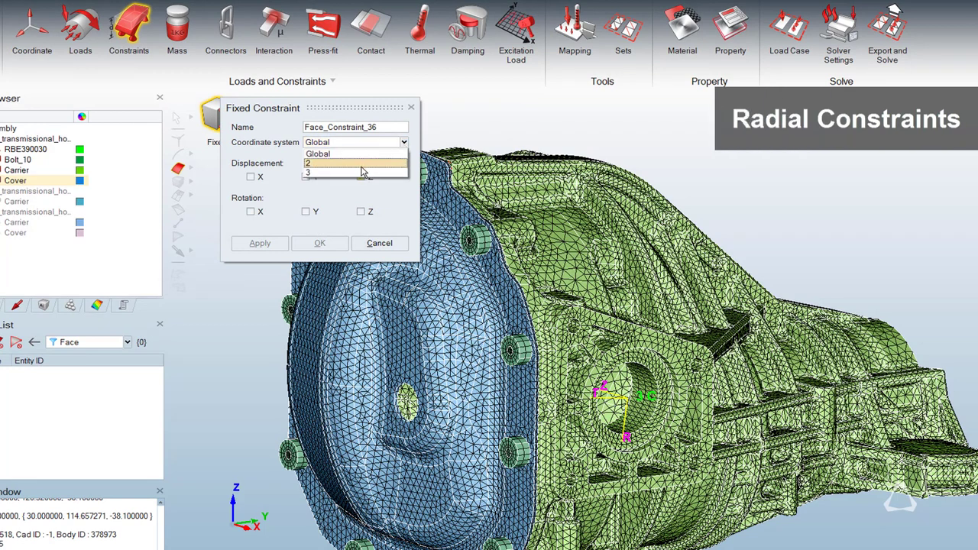
pyautogui.click(361, 174)
pyautogui.click(360, 176)
pyautogui.rightClick(704, 132)
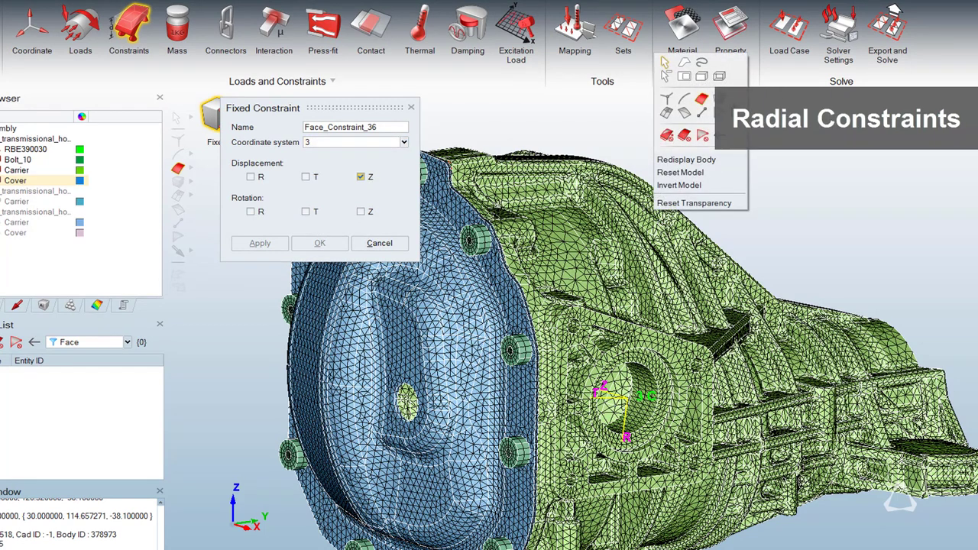
pyautogui.moveTo(702, 99)
pyautogui.click(748, 91)
pyautogui.click(651, 381)
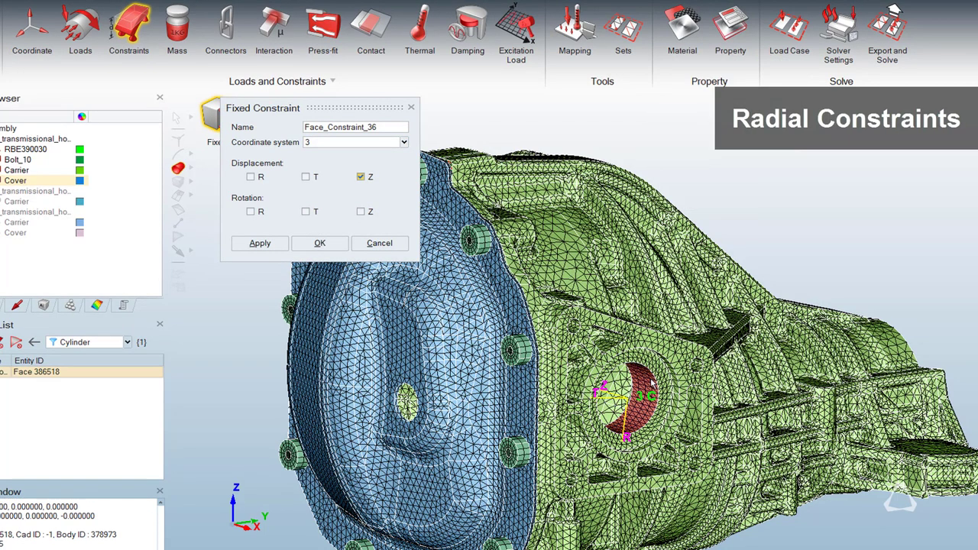
pyautogui.click(250, 176)
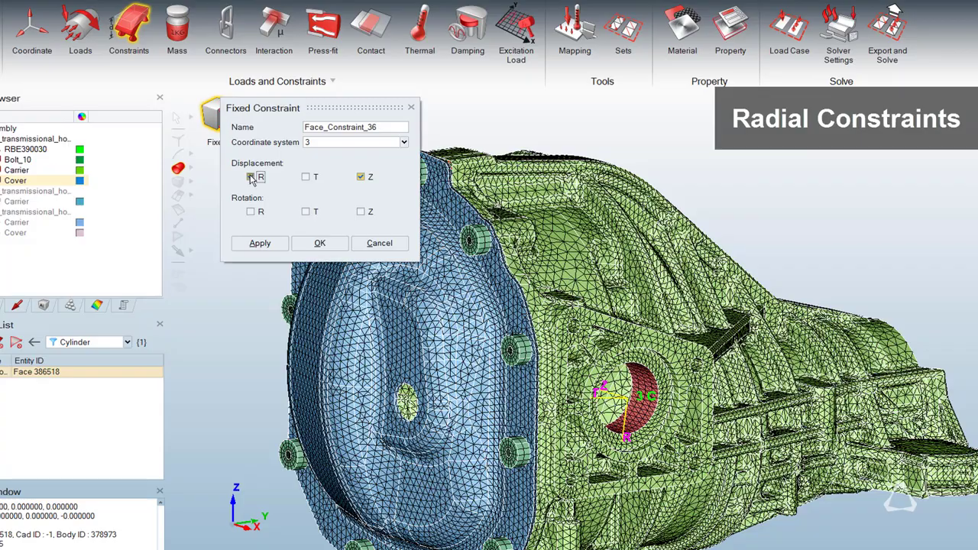
pyautogui.click(255, 248)
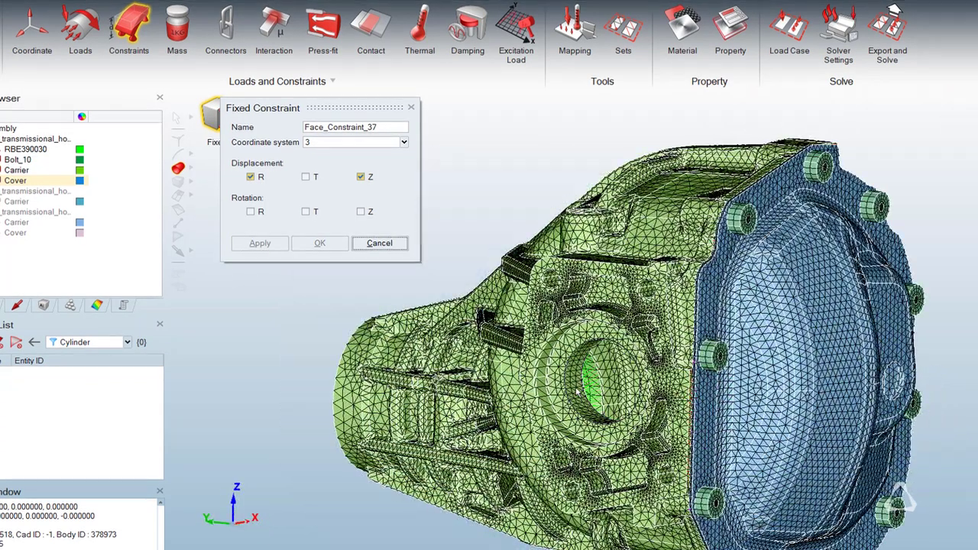
# Apply a fixed constraint to the opposite side bore's cylindrical face in coordinate system 3, restraining only R displacement.
pyautogui.click(578, 391)
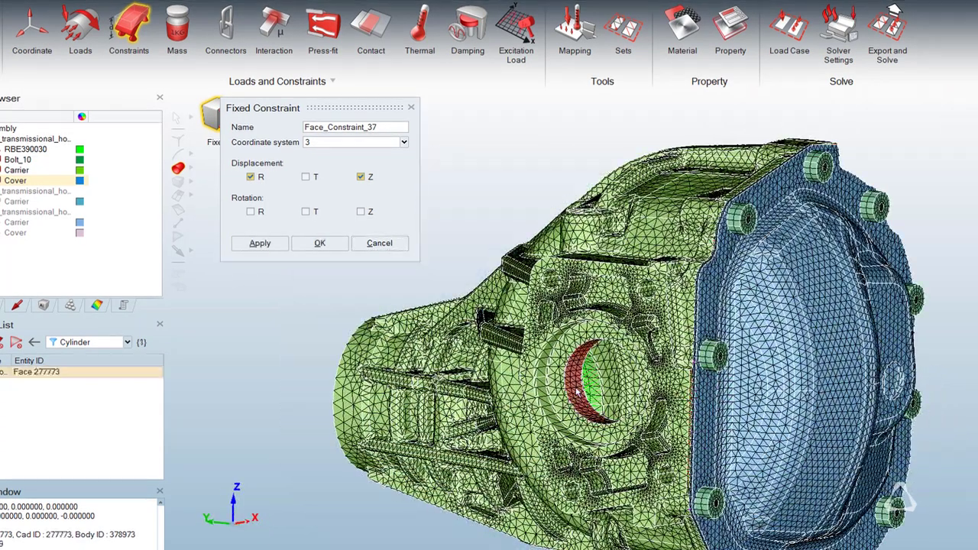
pyautogui.click(360, 176)
pyautogui.click(277, 244)
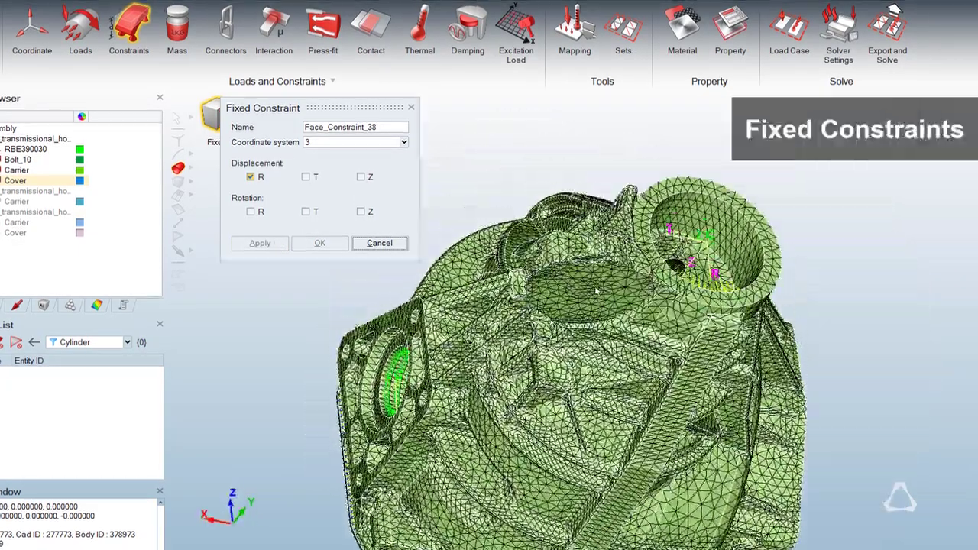
# Apply a fixed constraint to the flat face beneath the carrier's nose in the Global coordinate system, restraining Z displacement.
pyautogui.click(596, 290)
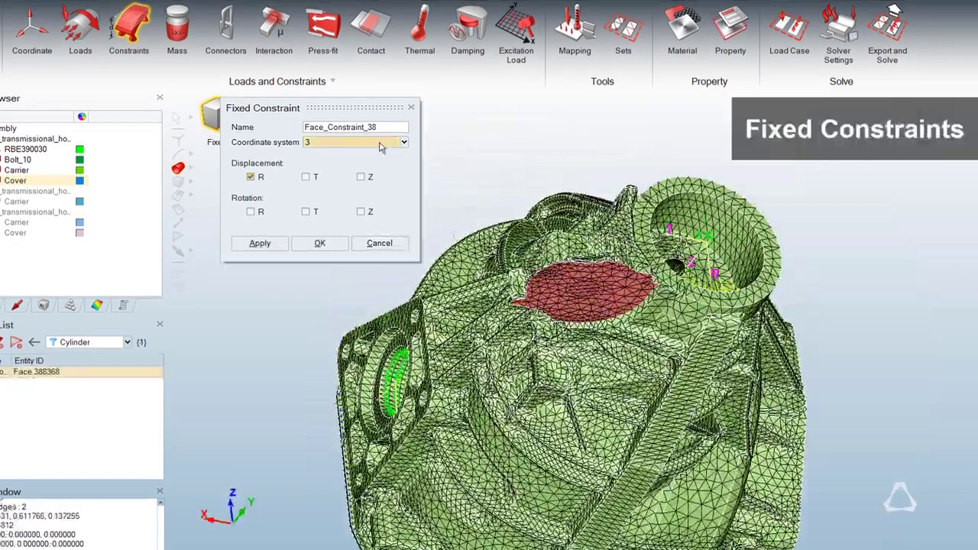
pyautogui.click(360, 176)
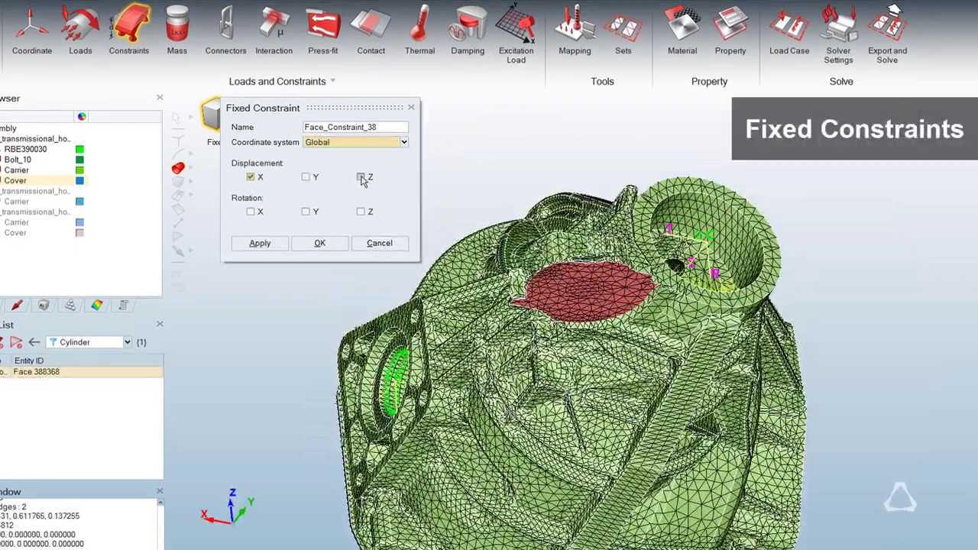
pyautogui.click(251, 177)
pyautogui.click(273, 243)
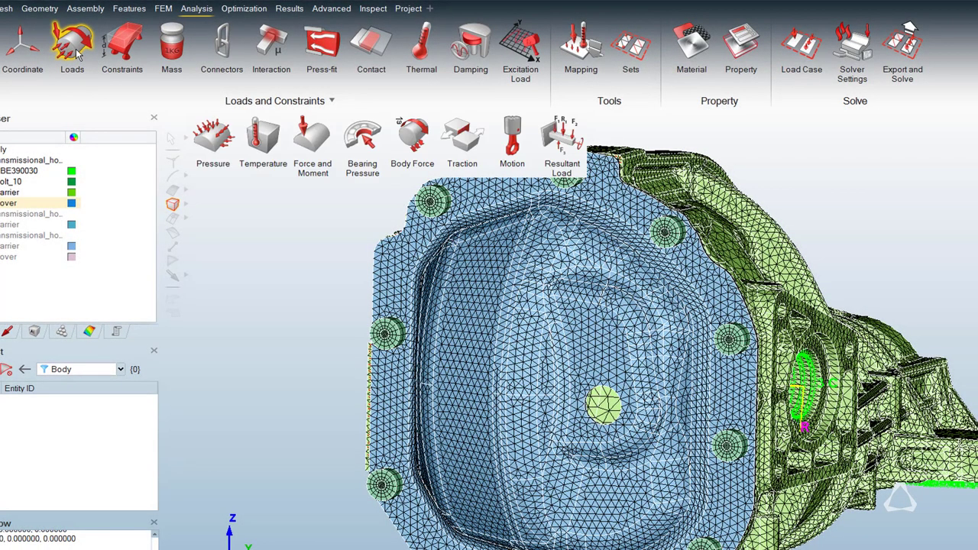
pyautogui.click(426, 71)
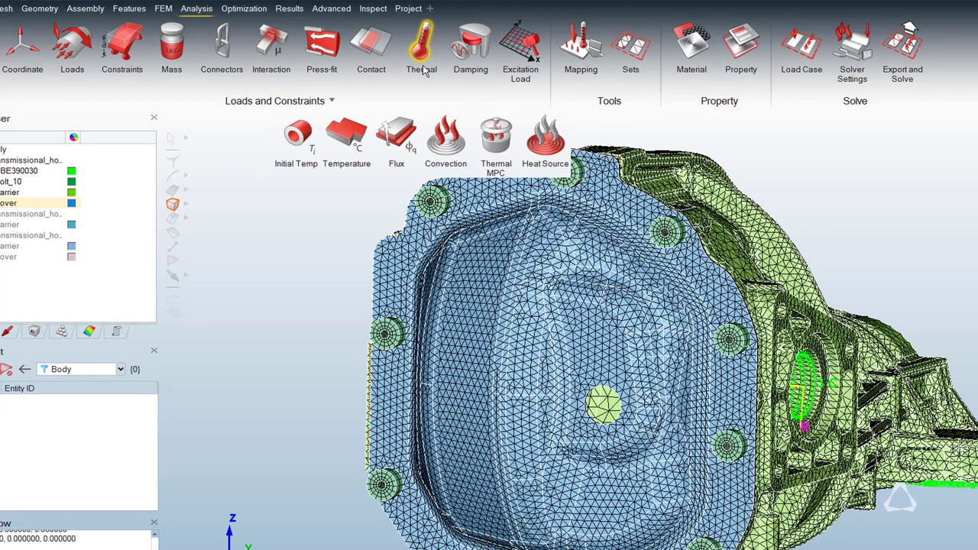
pyautogui.click(588, 60)
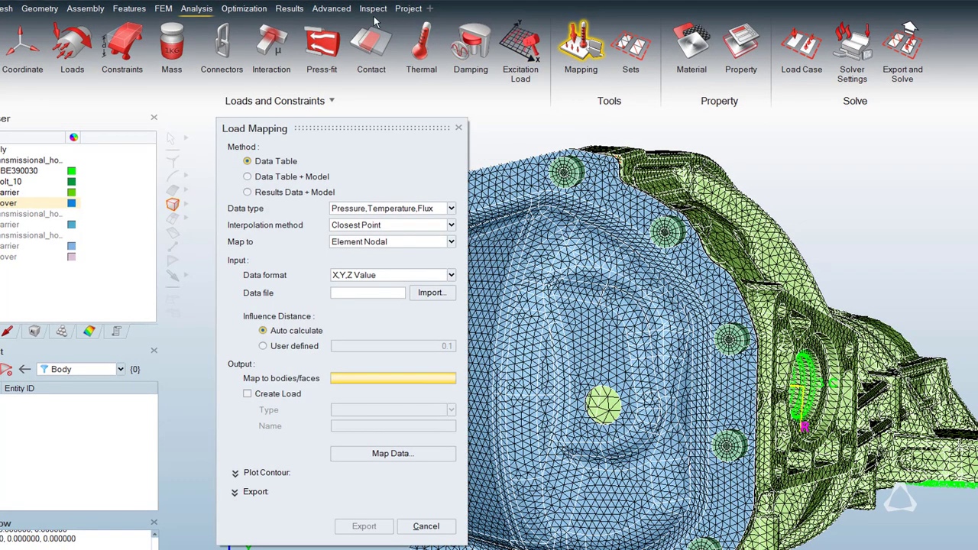
pyautogui.click(331, 9)
pyautogui.click(341, 52)
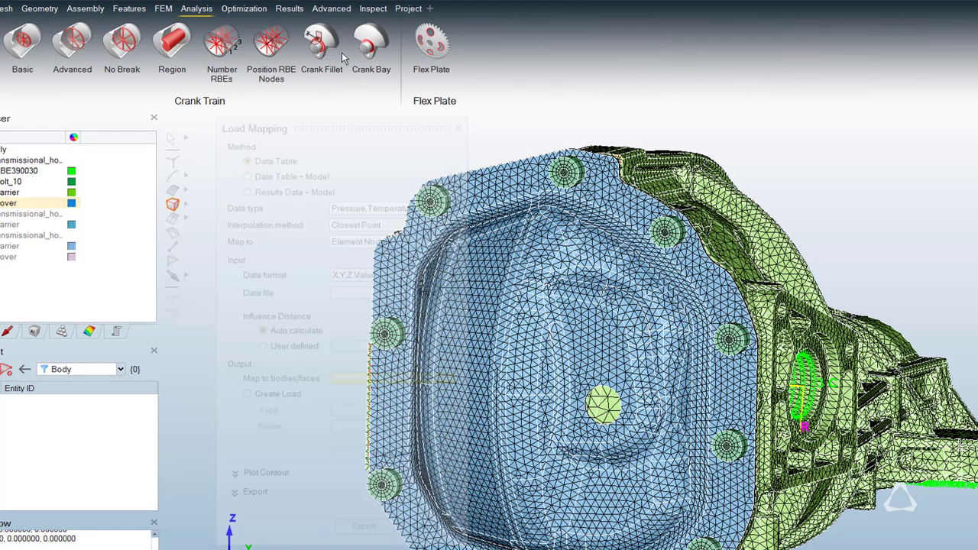
pyautogui.click(330, 8)
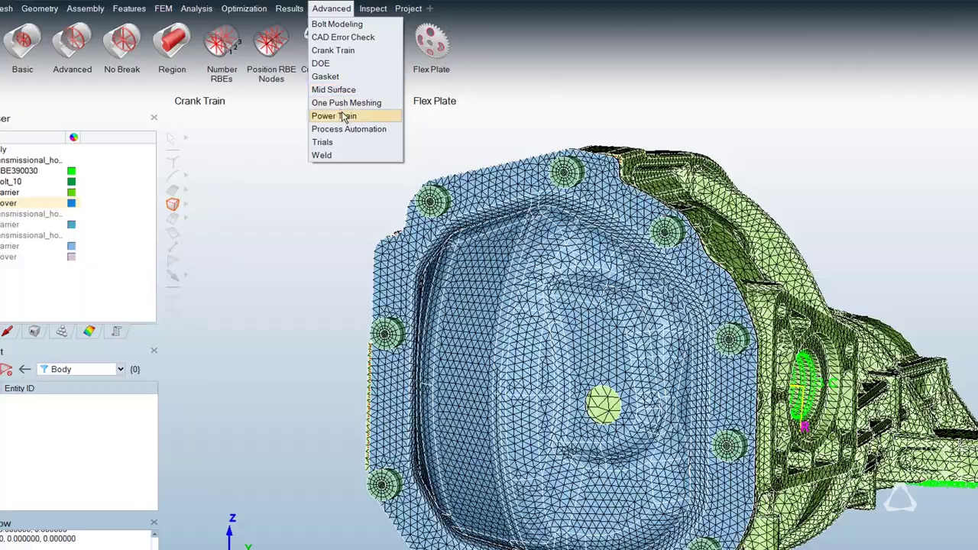
# Set up structural load case LoadCase1 with SolidPretension1_Frc, Force_34 and face constraints 36, 37 and 38, leaving out the bearing pressure.
pyautogui.click(341, 115)
pyautogui.click(196, 8)
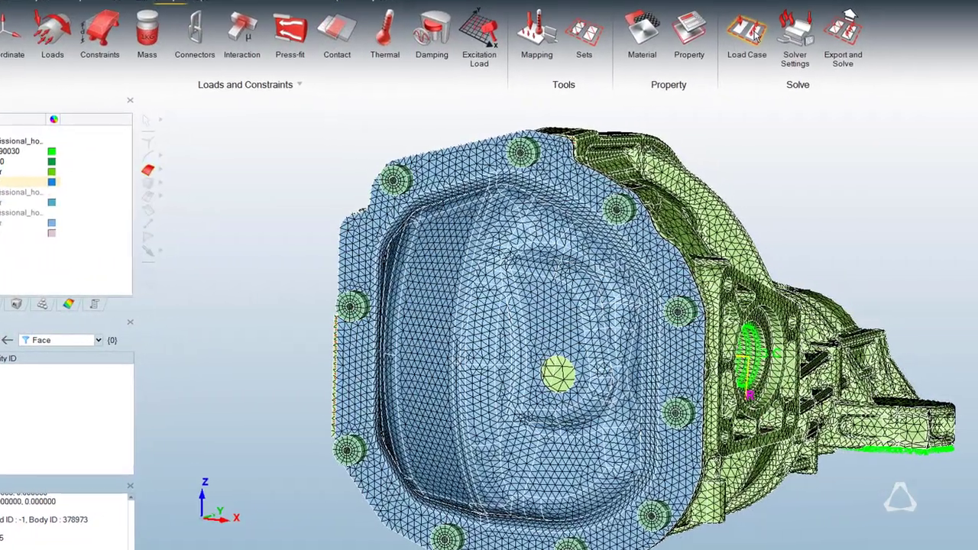
pyautogui.click(766, 36)
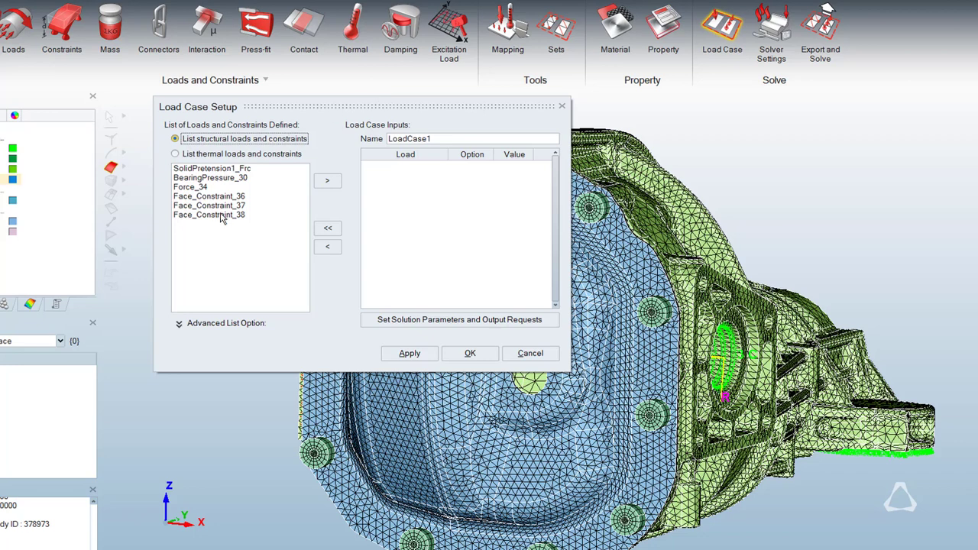
pyautogui.click(221, 216)
pyautogui.keyDown('shift'); pyautogui.click(219, 170); pyautogui.keyUp('shift')
pyautogui.keyDown('ctrl'); pyautogui.click(222, 178); pyautogui.keyUp('ctrl')
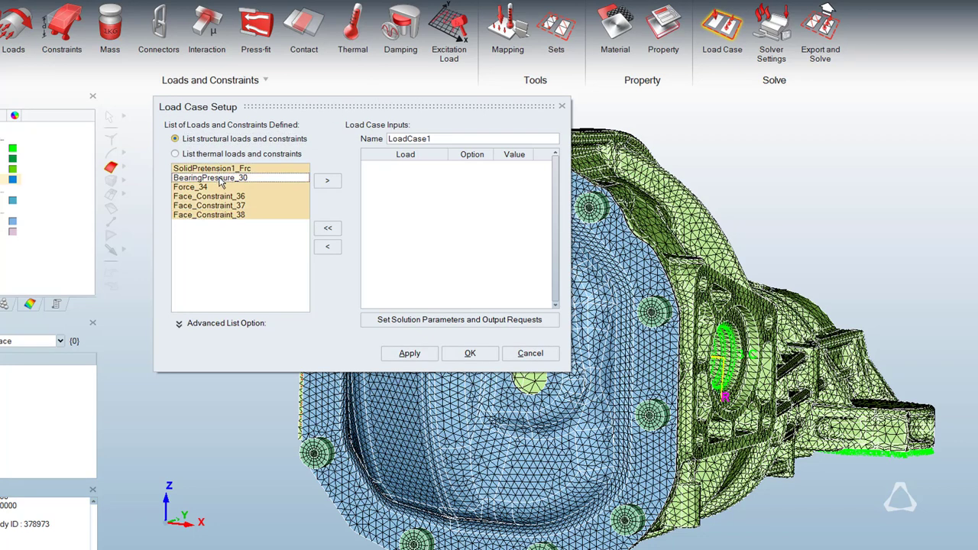
pyautogui.click(327, 181)
# Set the load case's solution parameters to the OptiStruct solver with Linear Static analysis, and expand the advanced options.
pyautogui.click(489, 319)
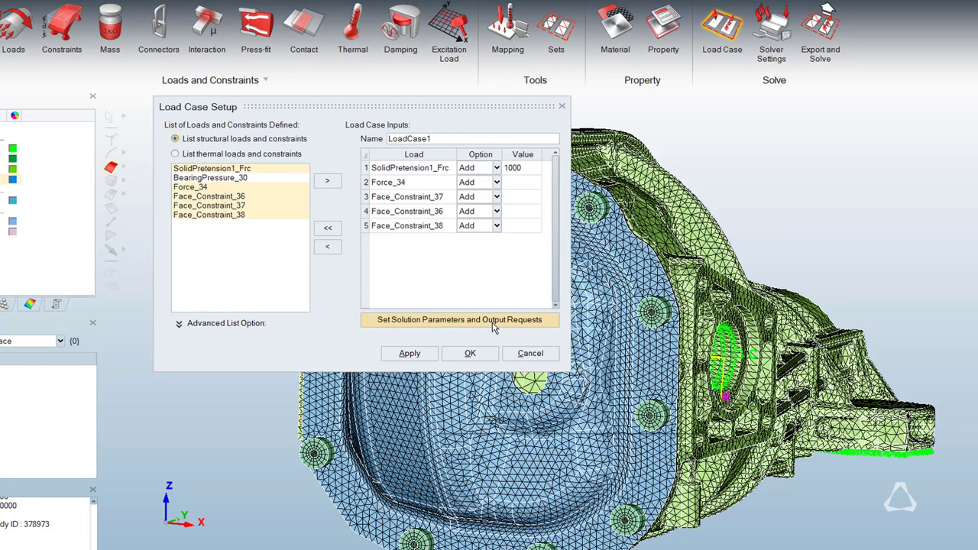
pyautogui.click(623, 286)
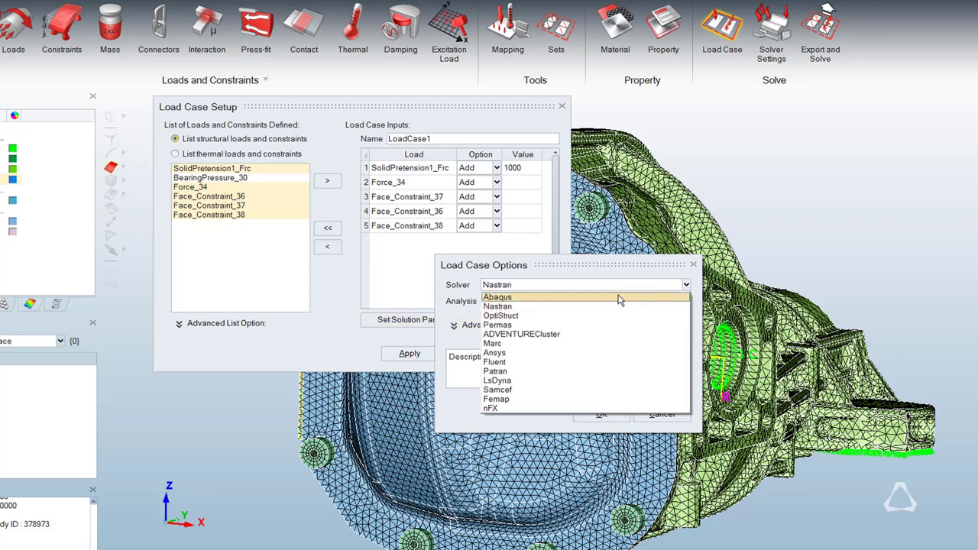
pyautogui.click(615, 316)
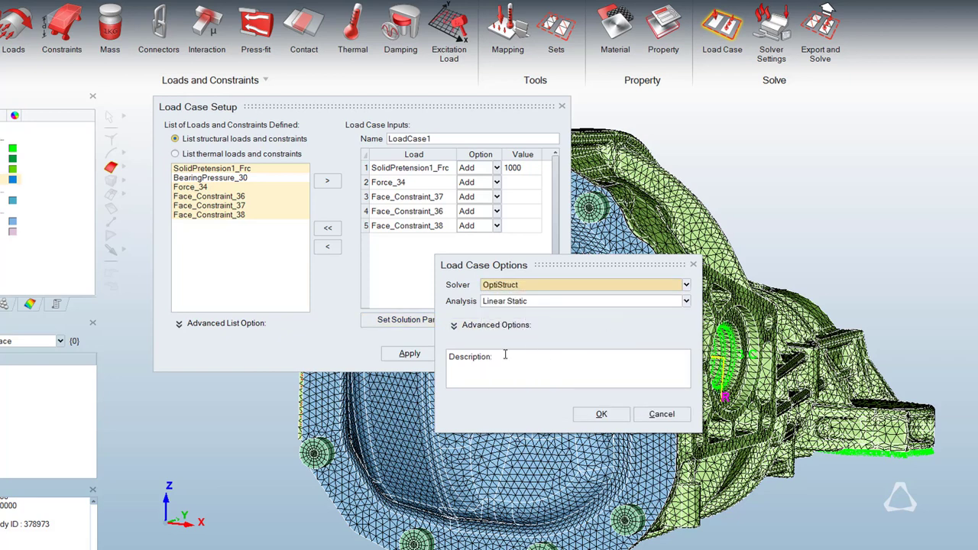
pyautogui.click(456, 327)
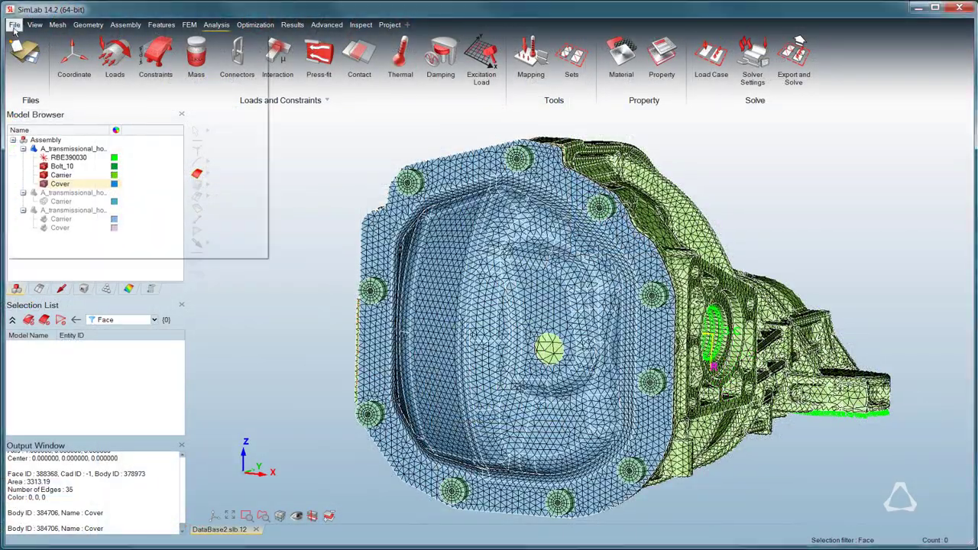
# Start a specification export and choose the load case as the content, with Template as the type.
pyautogui.click(15, 25)
pyautogui.moveTo(39, 113)
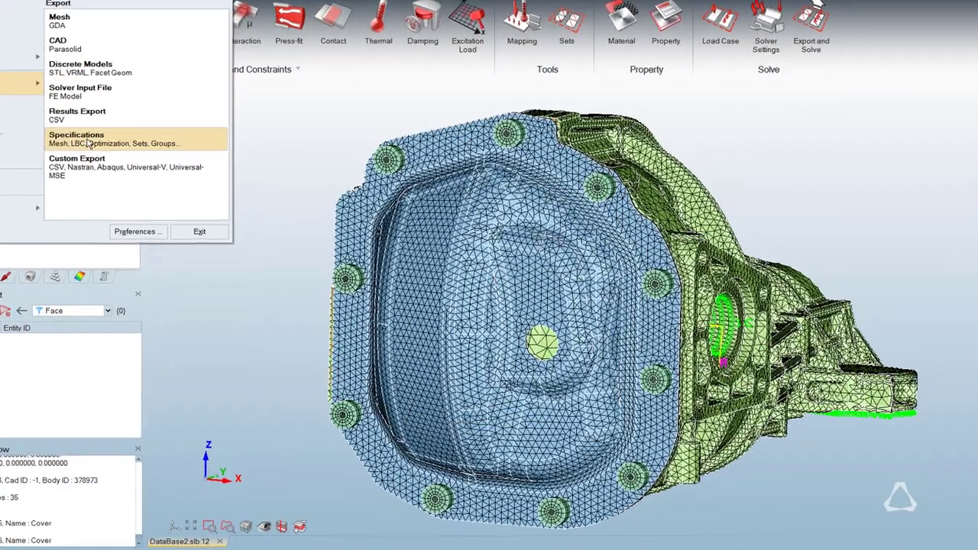
pyautogui.click(111, 156)
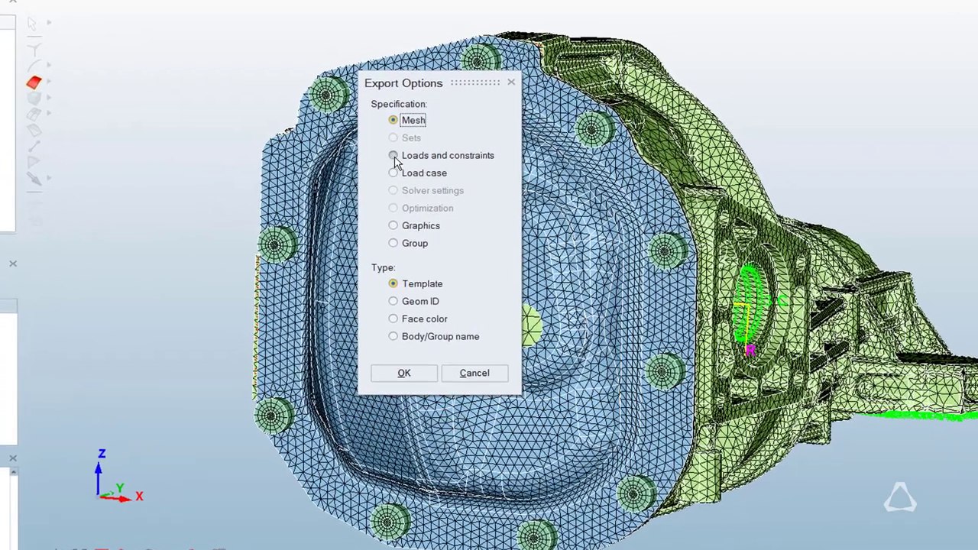
pyautogui.click(405, 169)
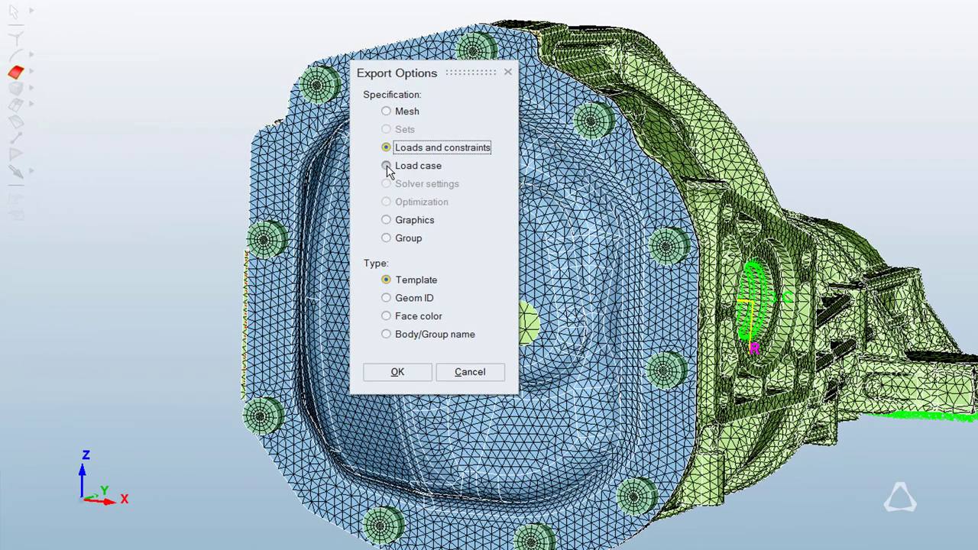
pyautogui.click(388, 167)
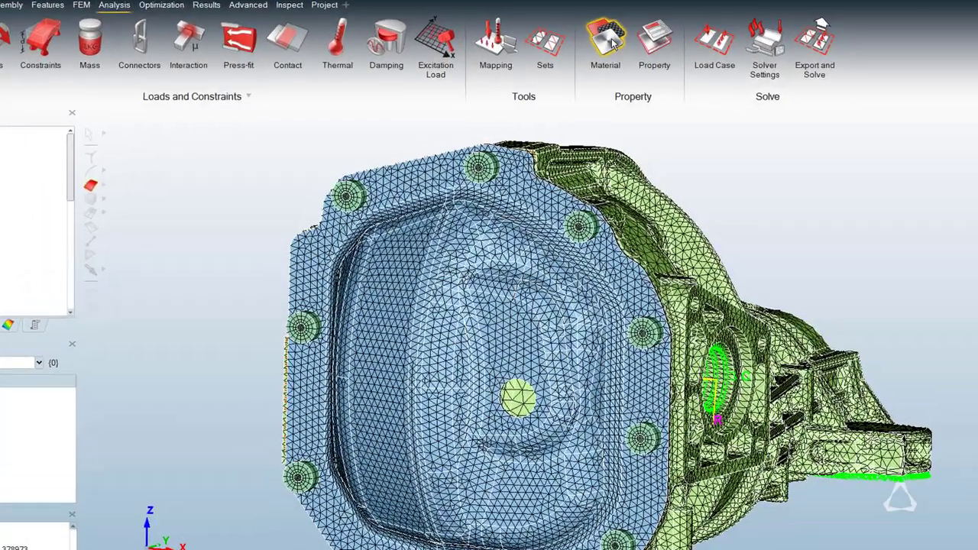
# Start a new material definition, check the available categories and types, and keep it as an isotropic elastic metal.
pyautogui.click(612, 43)
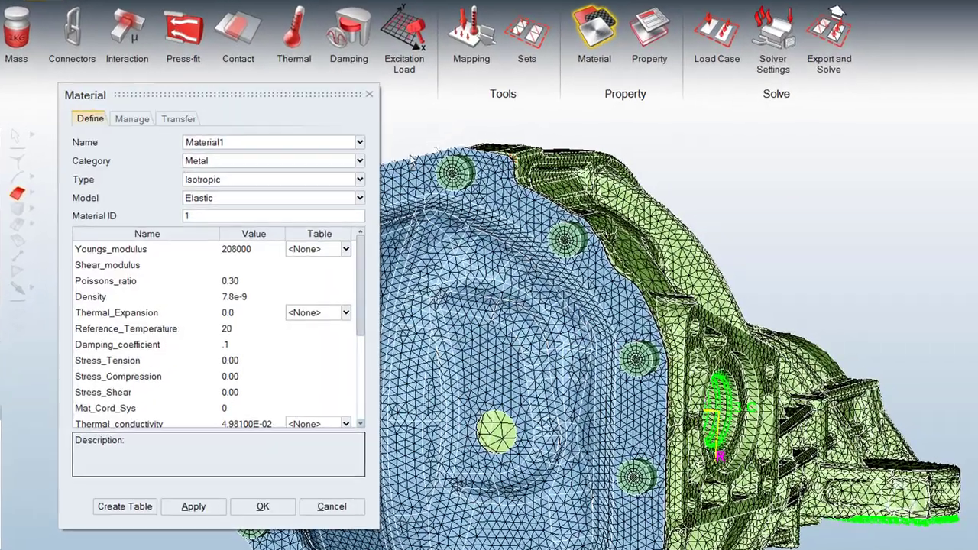
pyautogui.click(395, 156)
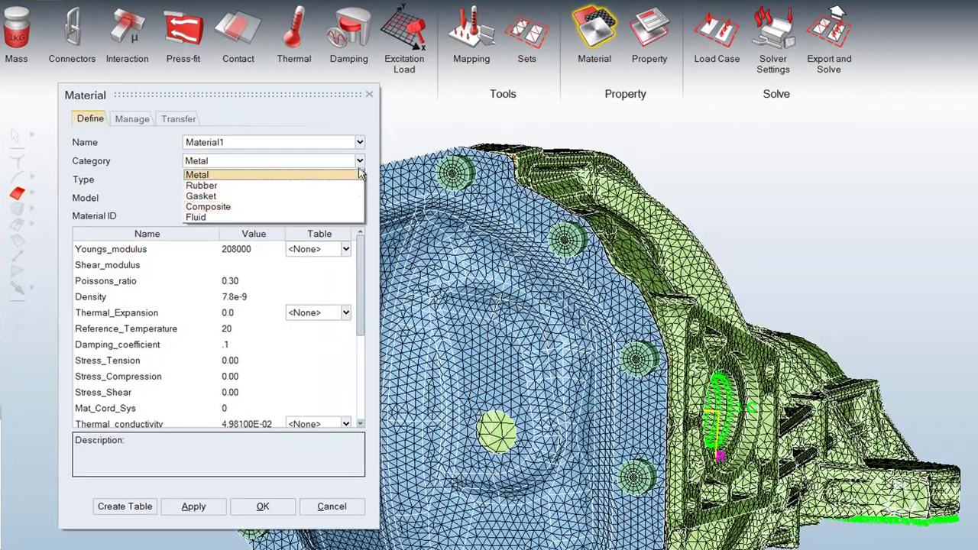
pyautogui.click(359, 164)
pyautogui.click(359, 179)
pyautogui.press('Down')
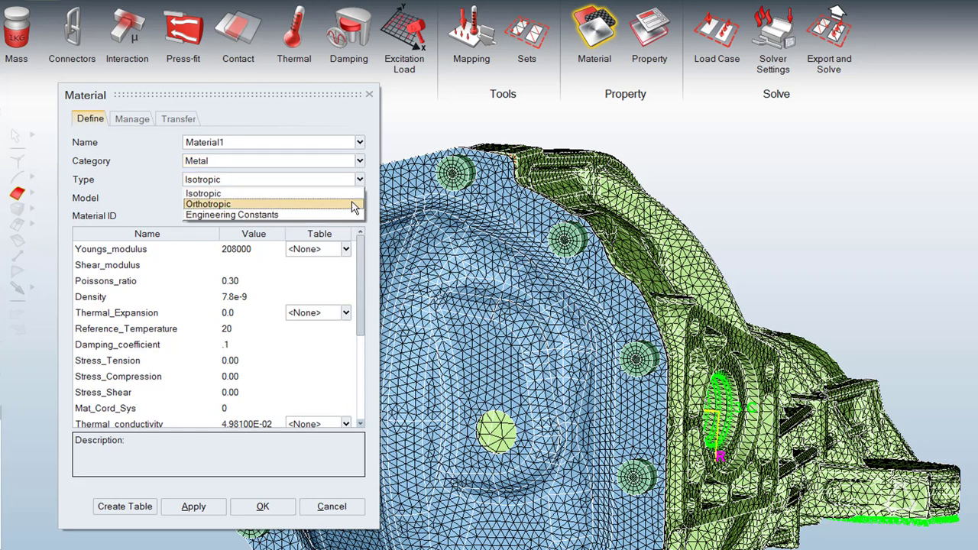
pyautogui.press('Return')
pyautogui.click(360, 180)
pyautogui.click(351, 195)
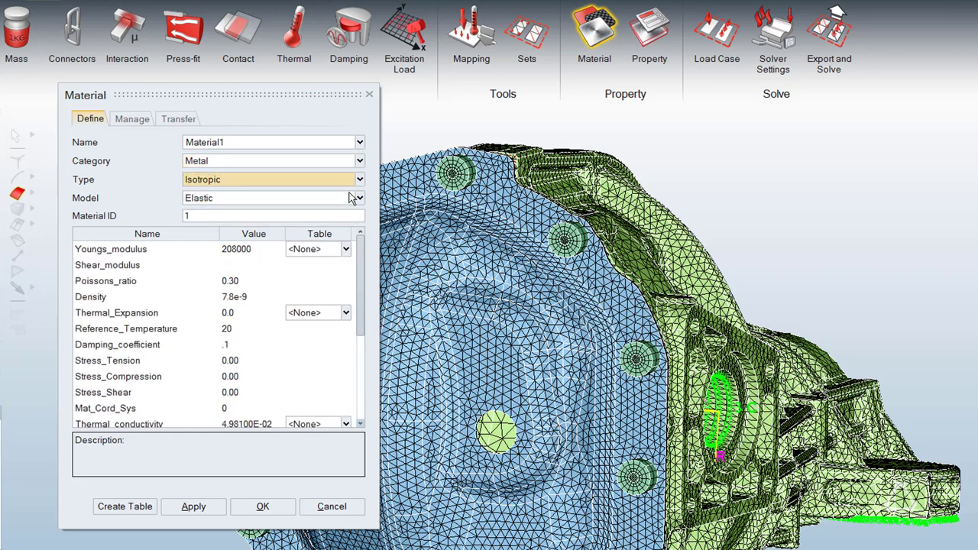
pyautogui.scroll(-1, 361, 257)
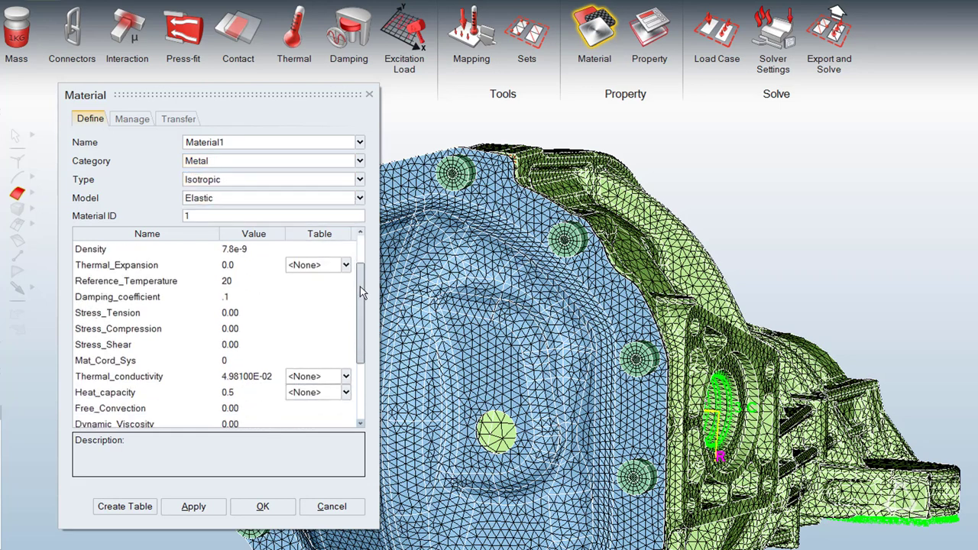
# Name the material CastIron, create it, and add it to the material database.
pyautogui.doubleClick(245, 141)
pyautogui.write('CastIron')
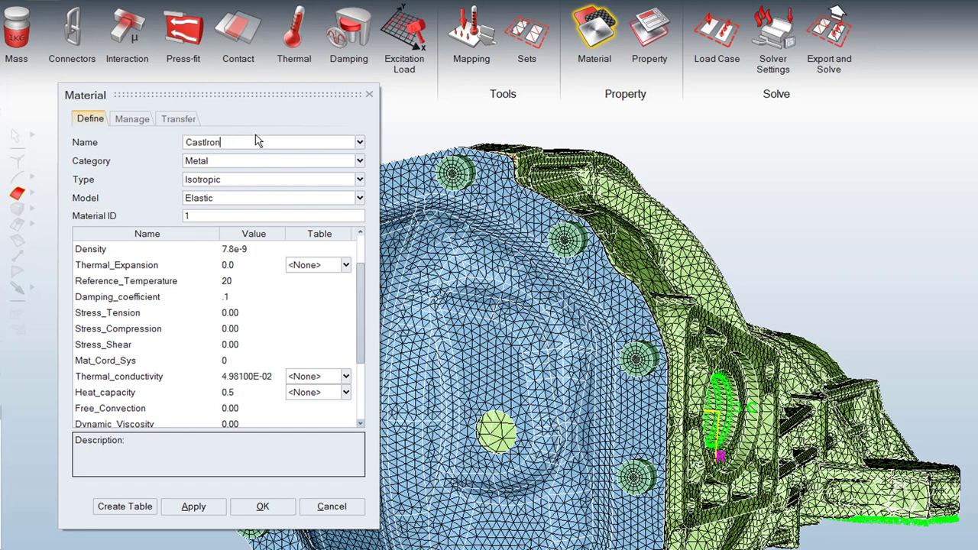
pyautogui.click(193, 506)
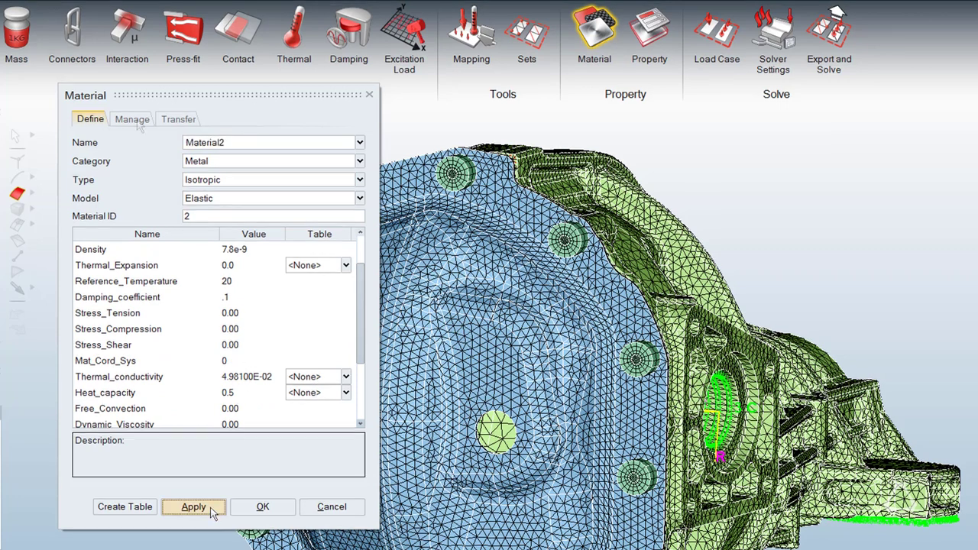
pyautogui.click(132, 118)
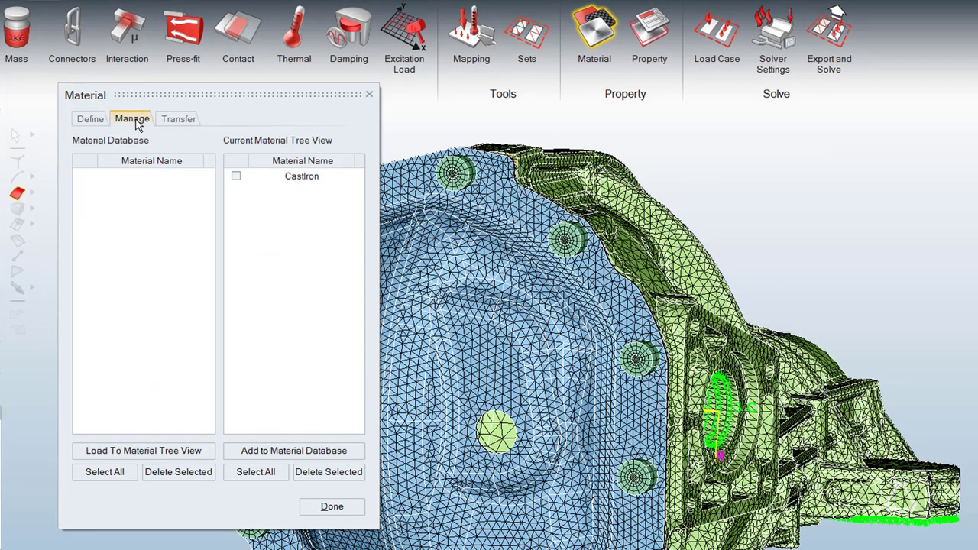
pyautogui.click(280, 452)
# Define a solid isotropic analysis property using the CastIron material for the cover and carrier bodies.
pyautogui.click(646, 35)
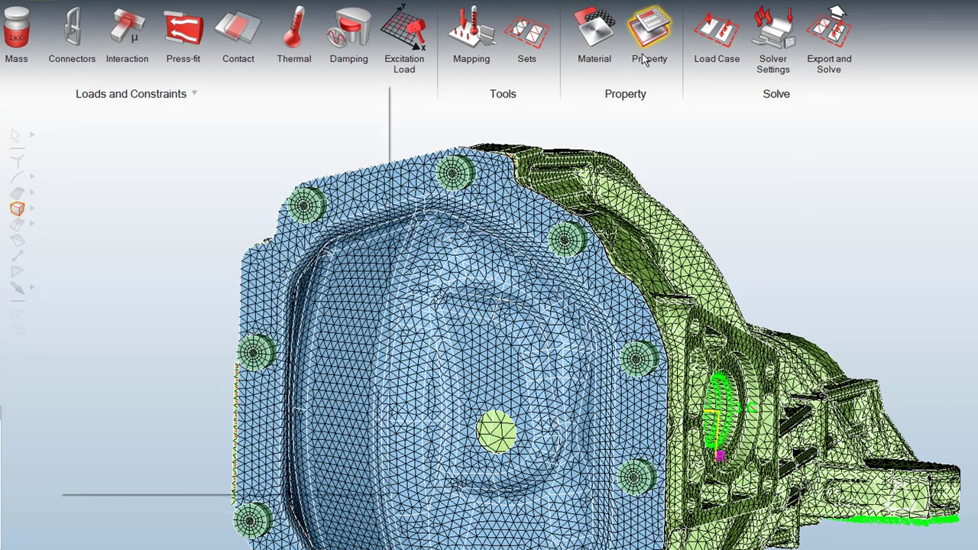
pyautogui.click(245, 137)
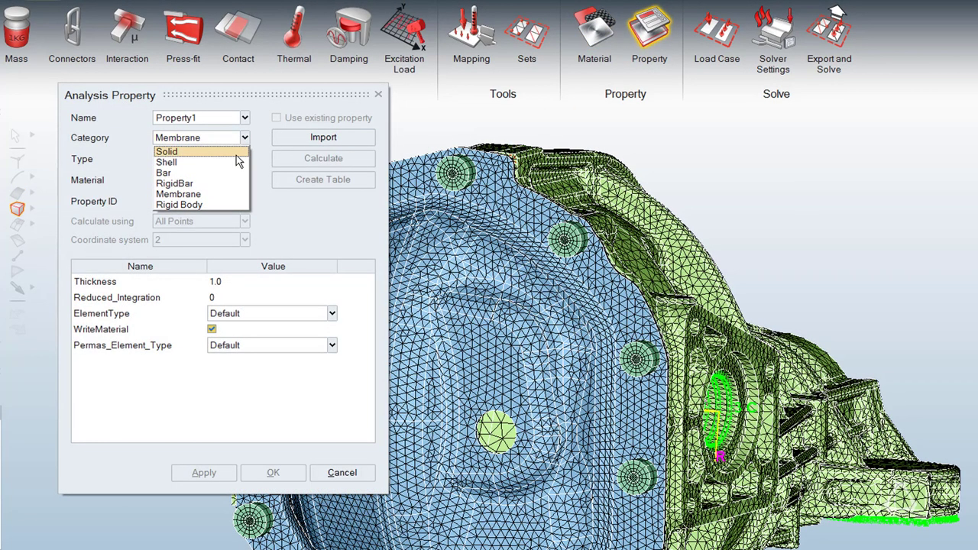
pyautogui.click(236, 152)
pyautogui.click(446, 286)
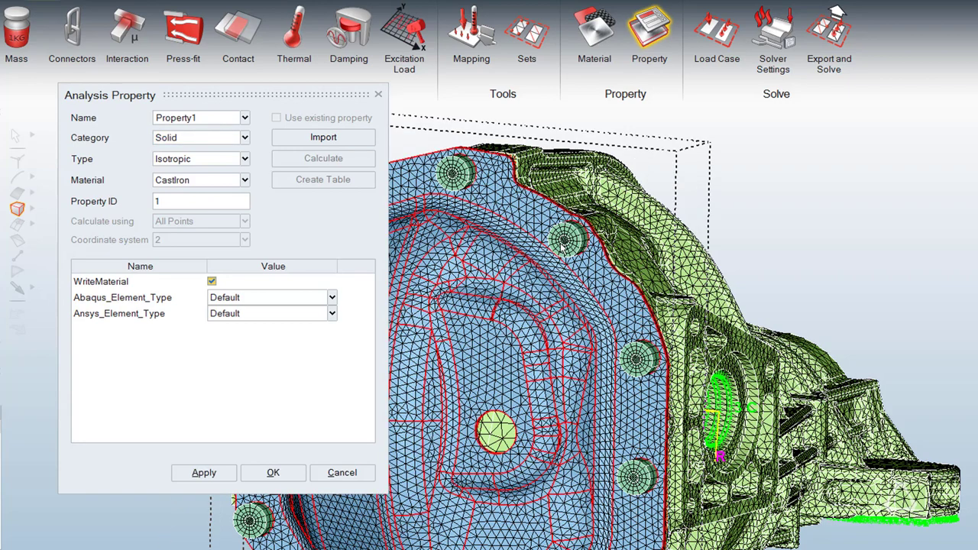
pyautogui.click(645, 280)
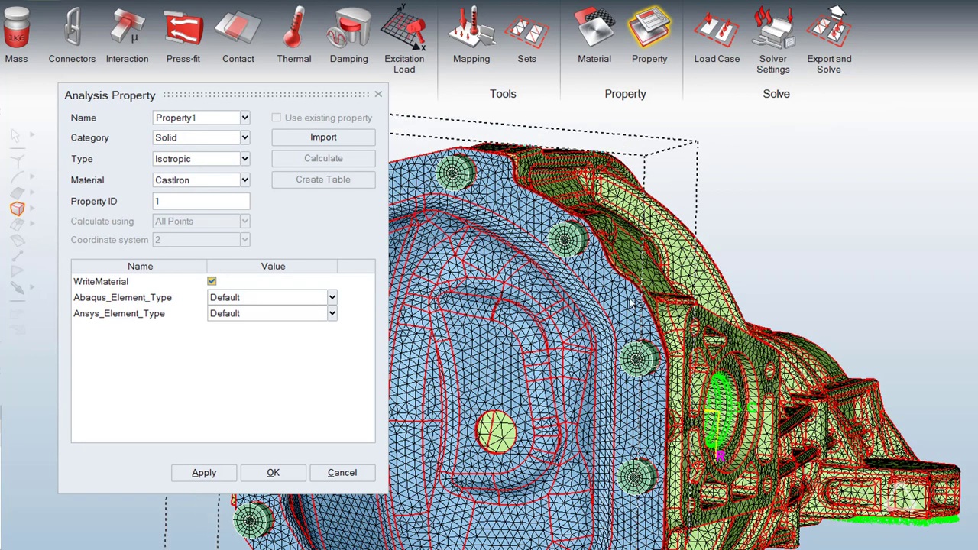
pyautogui.click(491, 308)
pyautogui.click(332, 297)
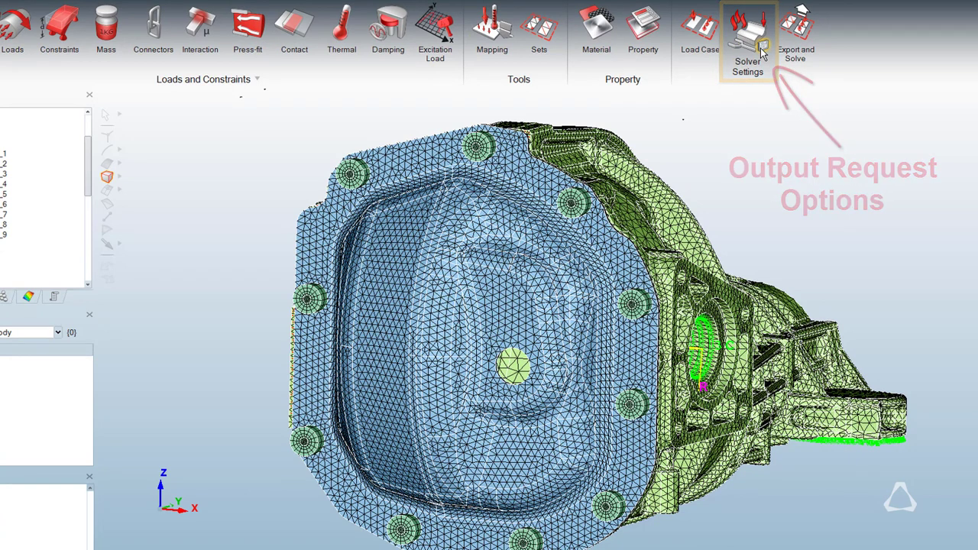
# Solve the model with OptiStruct as a Linear Static analysis, creating default properties for unassigned bodies and saving the solver input as a .fem file.
pyautogui.click(794, 31)
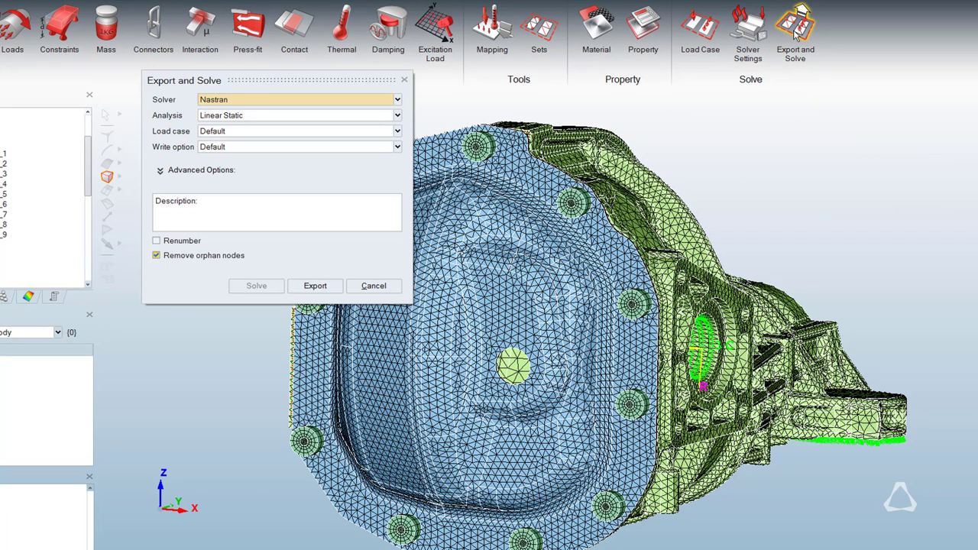
pyautogui.click(397, 101)
pyautogui.click(379, 130)
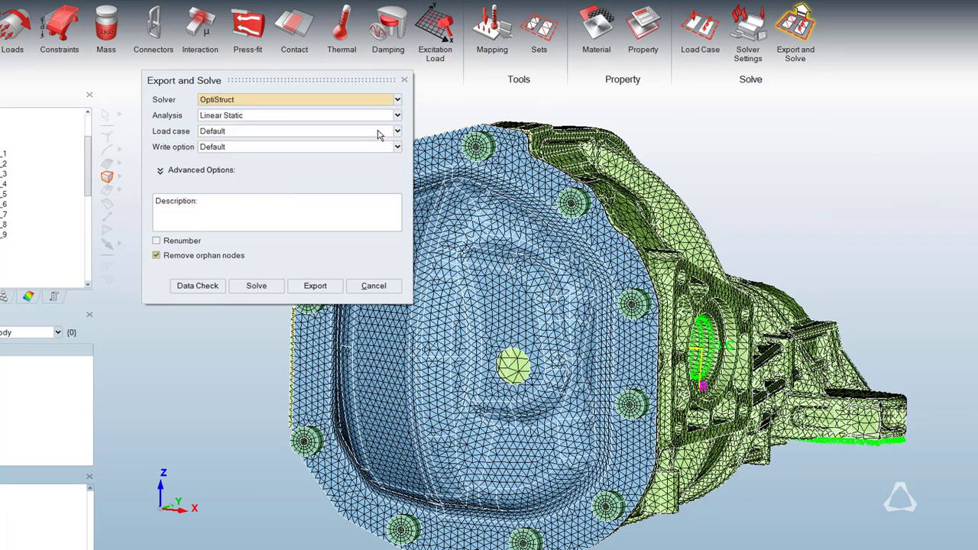
pyautogui.click(261, 287)
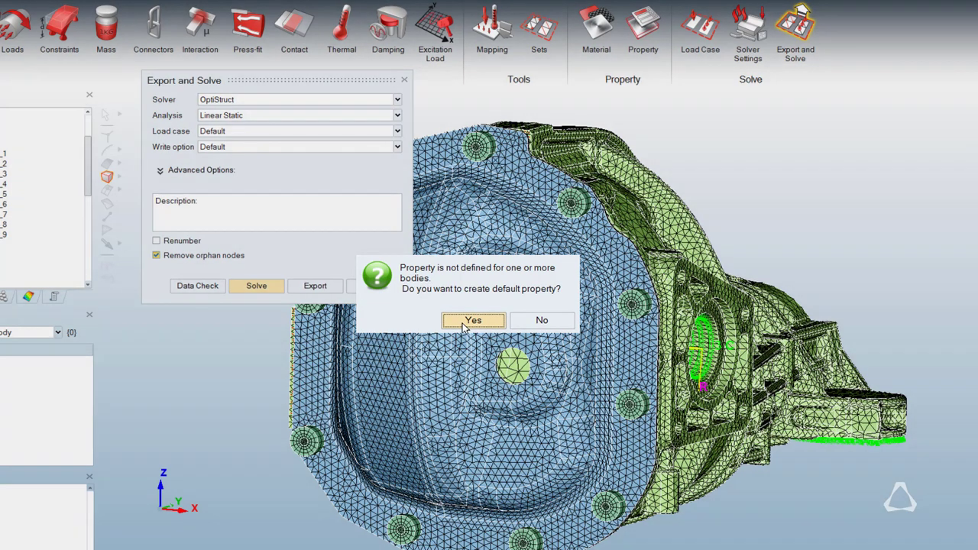
pyautogui.click(472, 321)
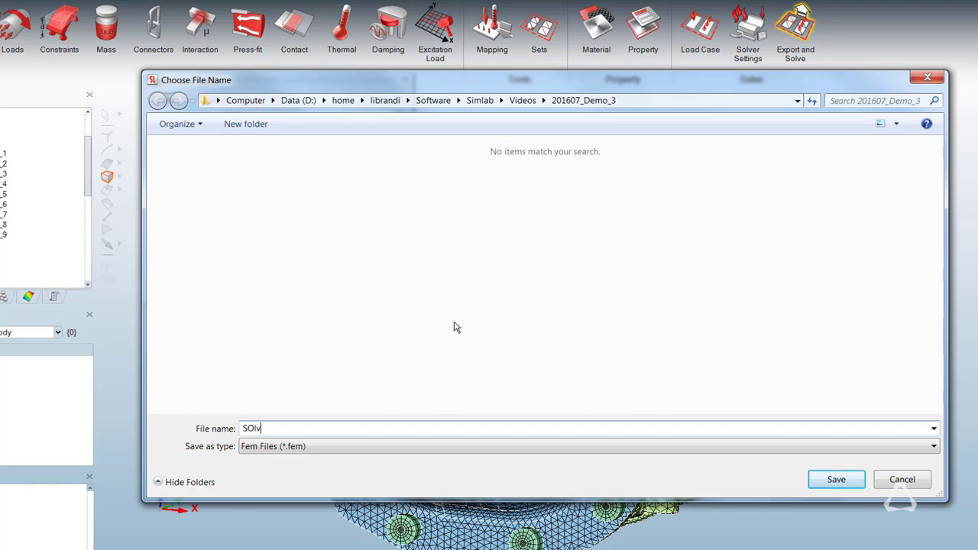
pyautogui.click(836, 479)
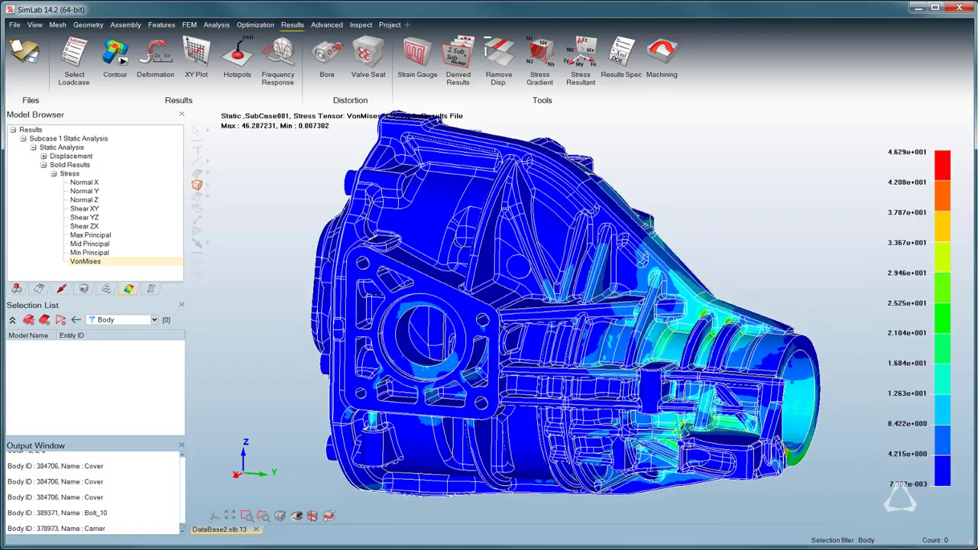
# Examine the deformed von Mises stress contour of the housing, turning the model from the carrier nose to the bolted cover.
pyautogui.click(122, 63)
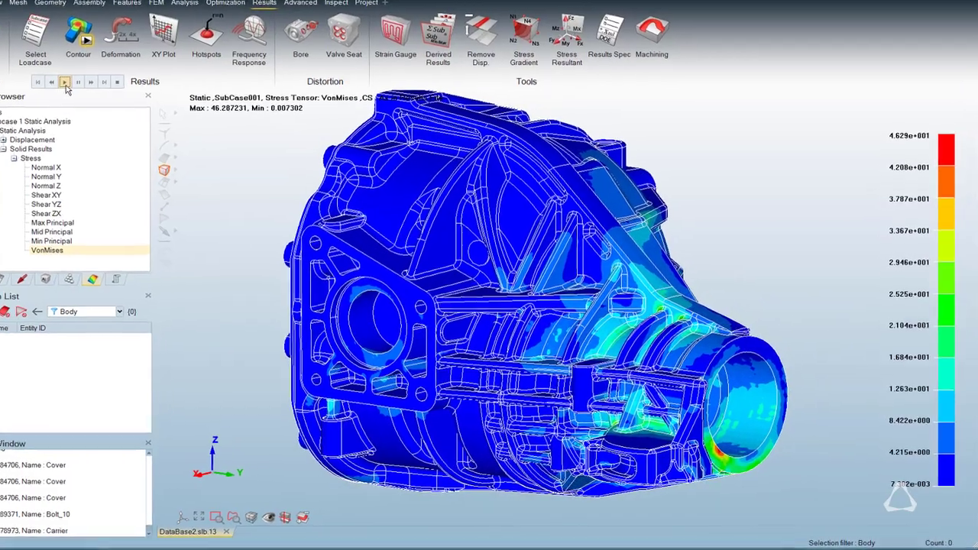
pyautogui.click(103, 102)
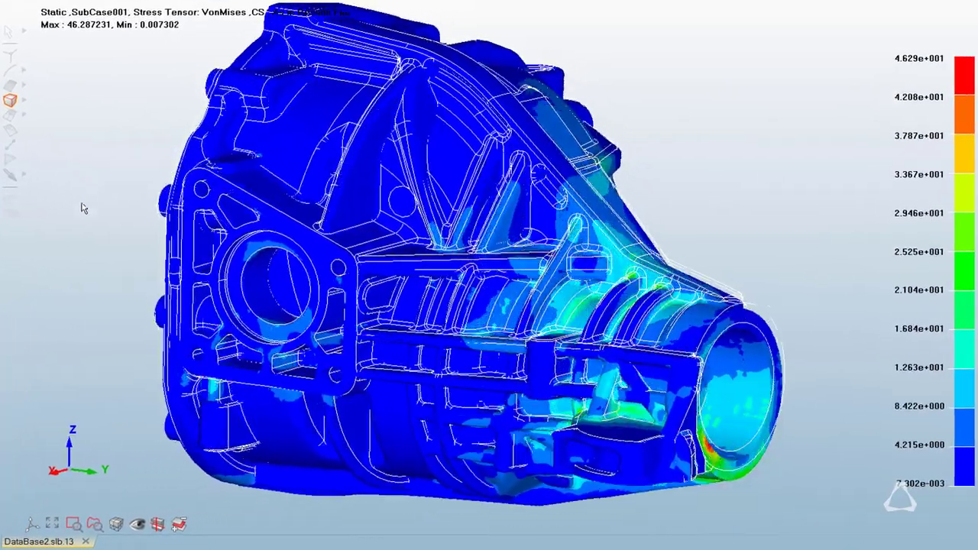
pyautogui.press('Right')
pyautogui.press('Right')
pyautogui.press('Right')
pyautogui.press('Right')
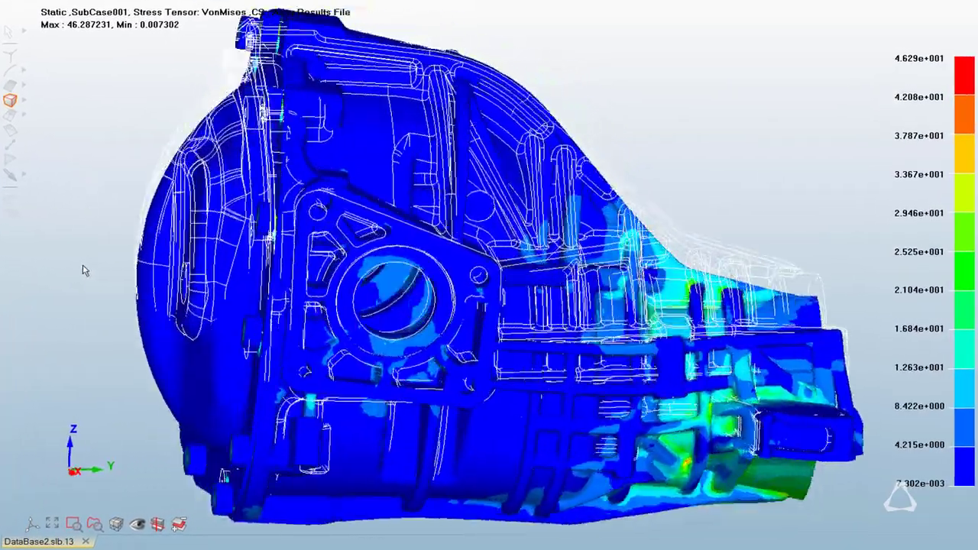
pyautogui.press('Right')
pyautogui.press('Right')
pyautogui.press('Right')
pyautogui.press('Right')
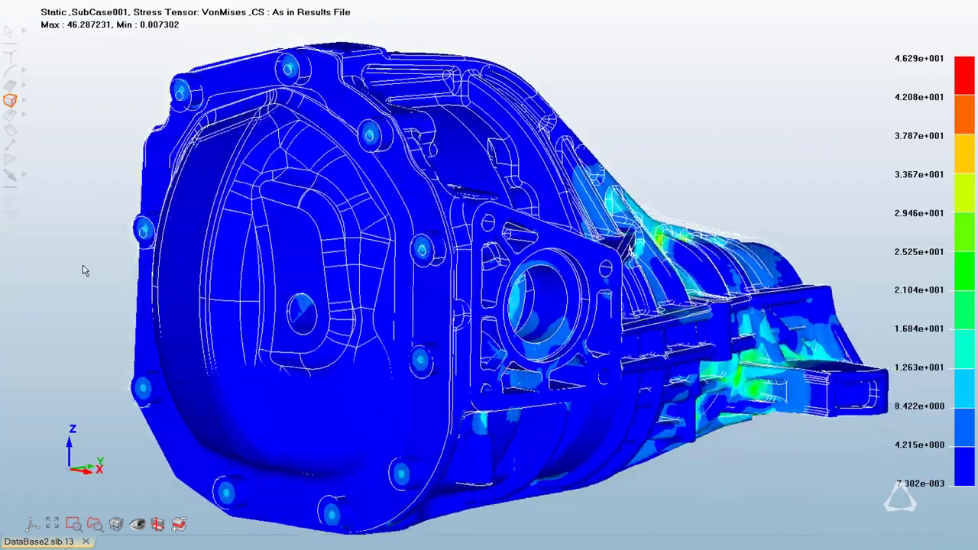
pyautogui.press('Right')
pyautogui.press('Right')
pyautogui.press('Right')
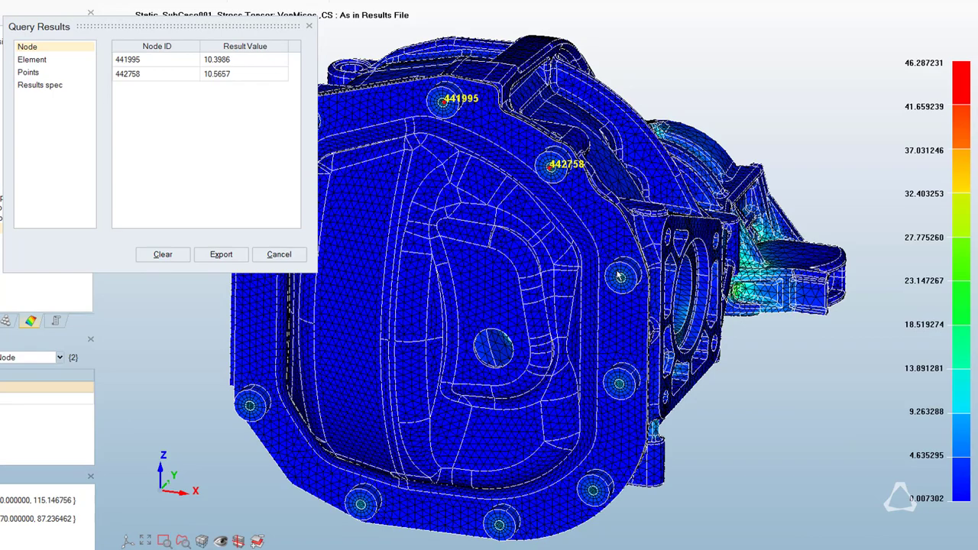
# Query the nodal von Mises stress at the third bolt head along the cover's edge.
pyautogui.click(620, 278)
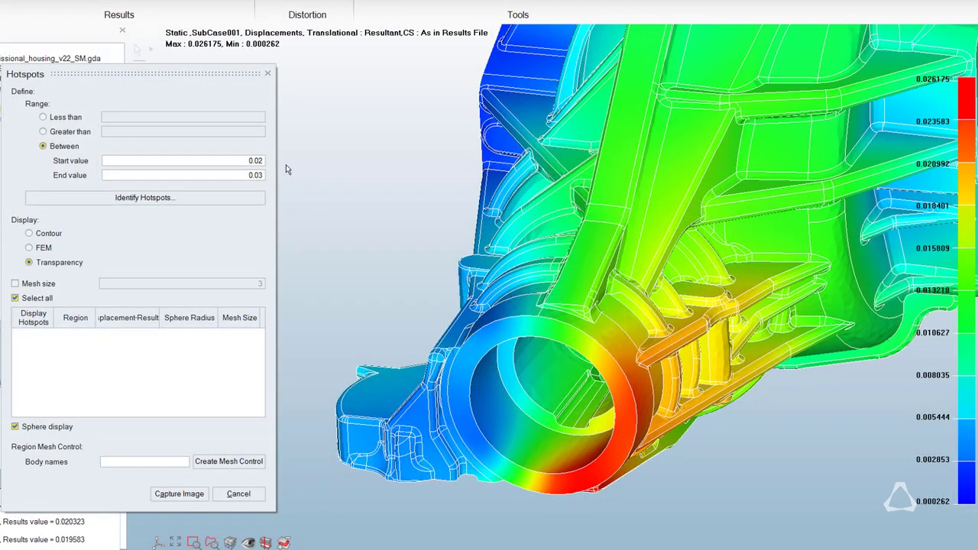
# Identify resultant displacement hotspots using a between range with a start value of 0.02 and transparency display.
pyautogui.click(200, 205)
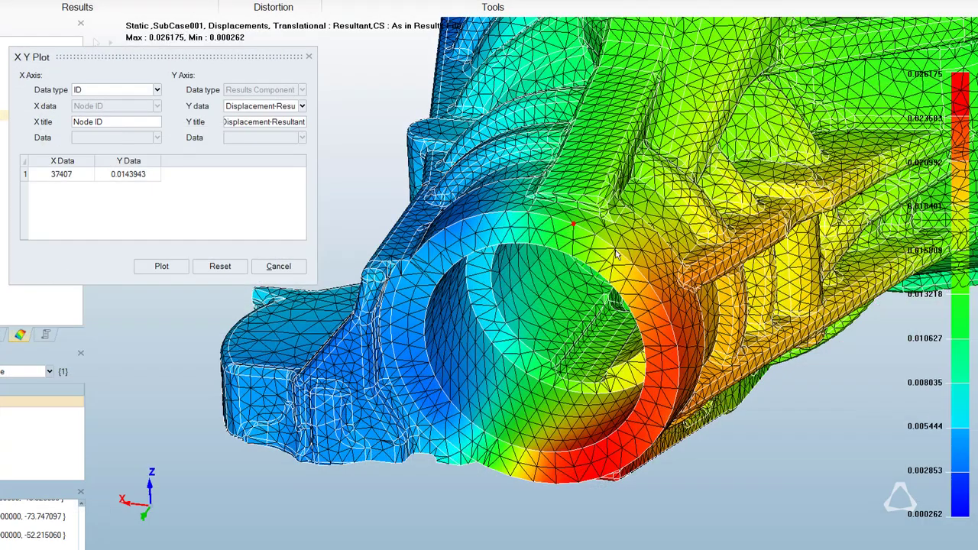
# Plot resultant displacement against node ID for nodes picked along the carrier nose's outer rim, from its upper edge clockwise to the lower edge.
pyautogui.click(661, 304)
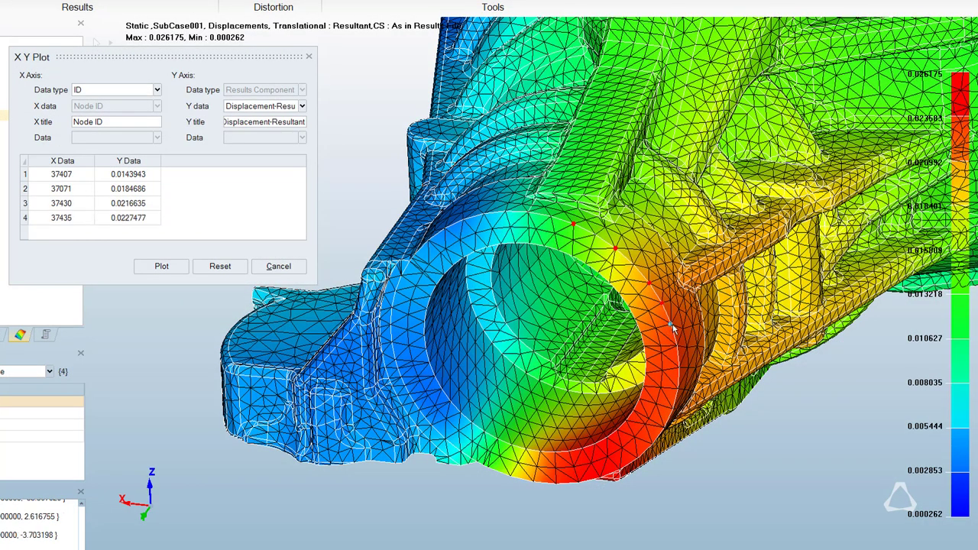
pyautogui.moveTo(677, 347); pyautogui.dragTo(510, 477)
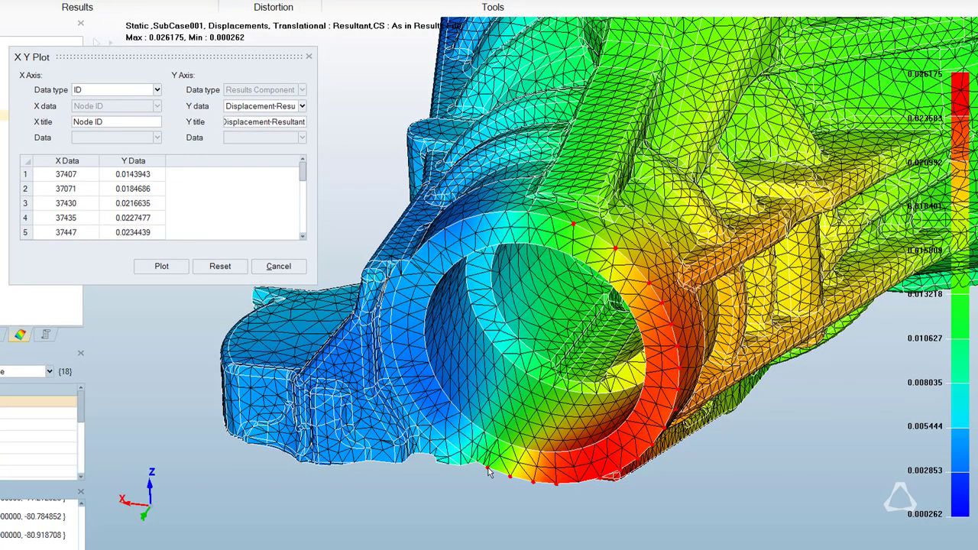
pyautogui.click(162, 267)
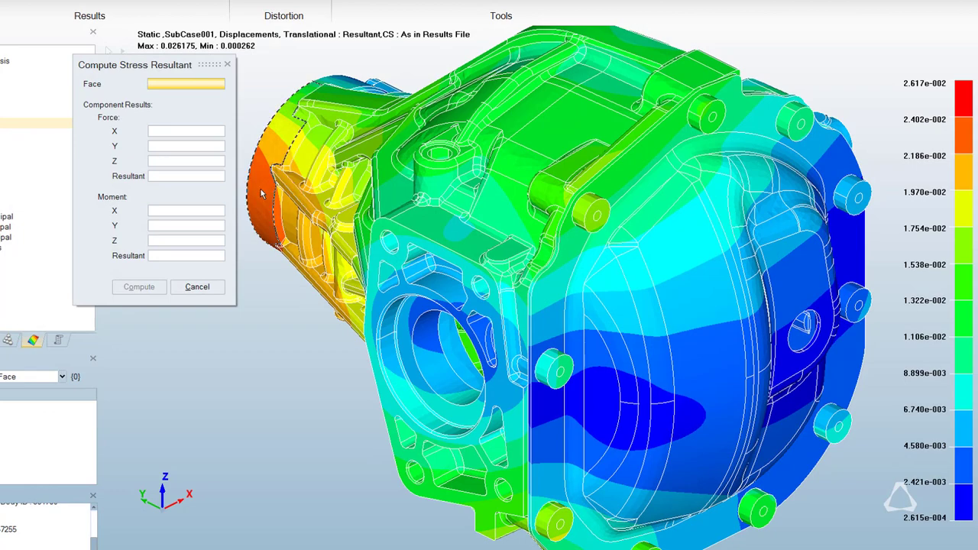
# Compute the stress resultant forces and moments on the outer cylindrical face at the carrier nose's end.
pyautogui.click(261, 194)
pyautogui.click(147, 287)
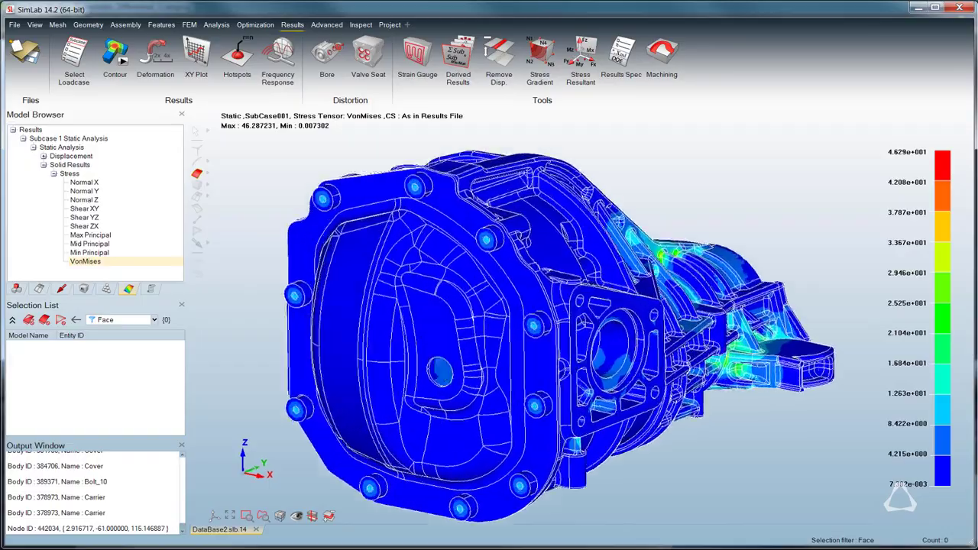
# Cut a section through the housing's von Mises stress contour and examine the bolted joint at the cover's upper edge.
pyautogui.moveTo(298, 205); pyautogui.dragTo(313, 437, button='middle')
pyautogui.click(267, 540)
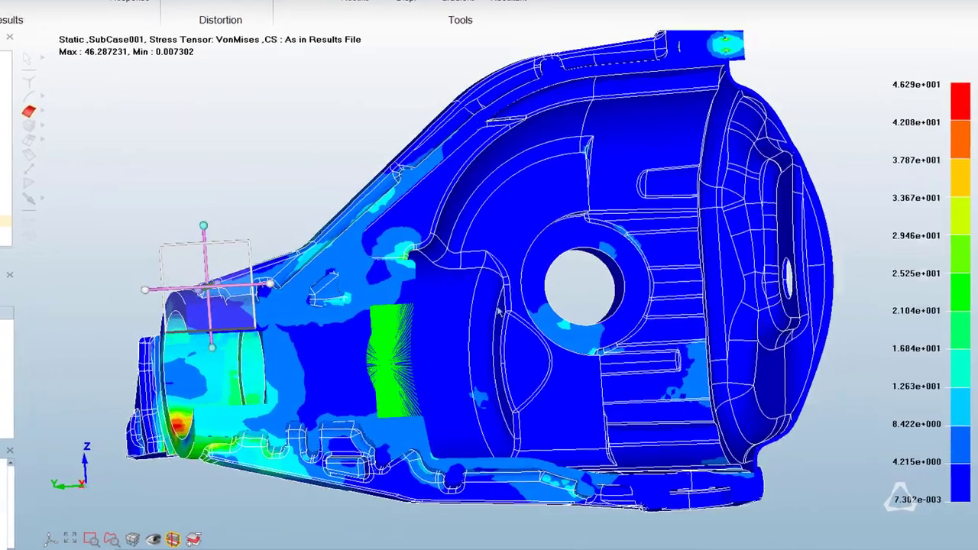
pyautogui.moveTo(499, 311); pyautogui.dragTo(648, 190, button='middle')
pyautogui.scroll(5, 648, 190)
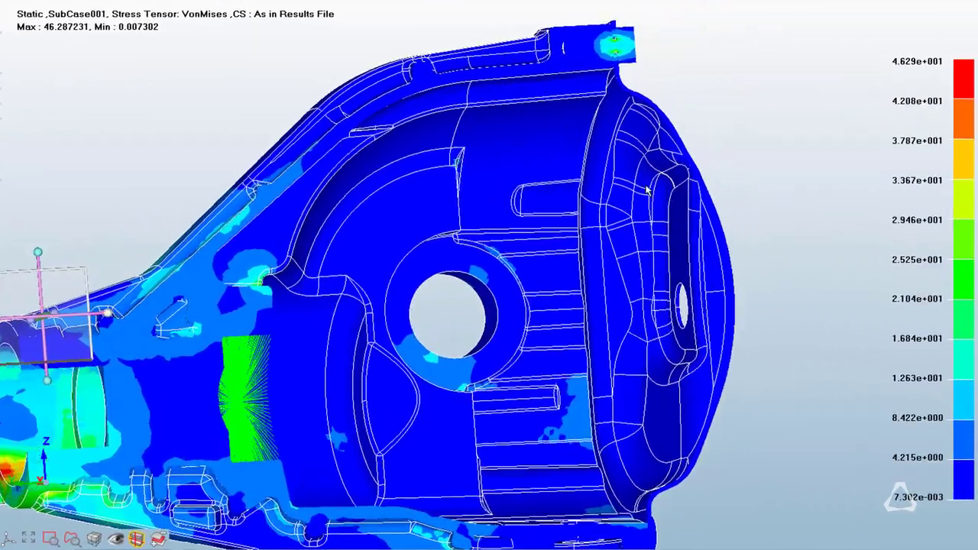
pyautogui.scroll(4, 645, 190)
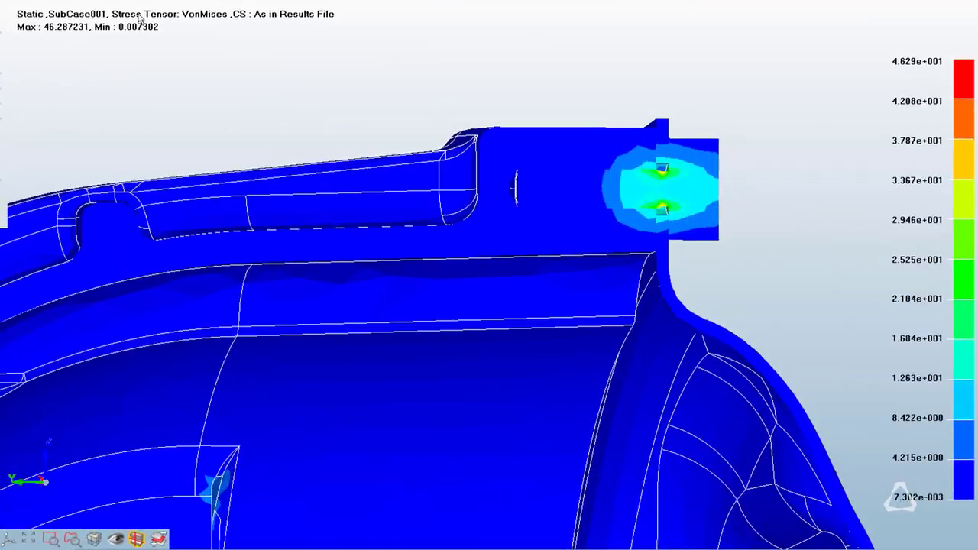